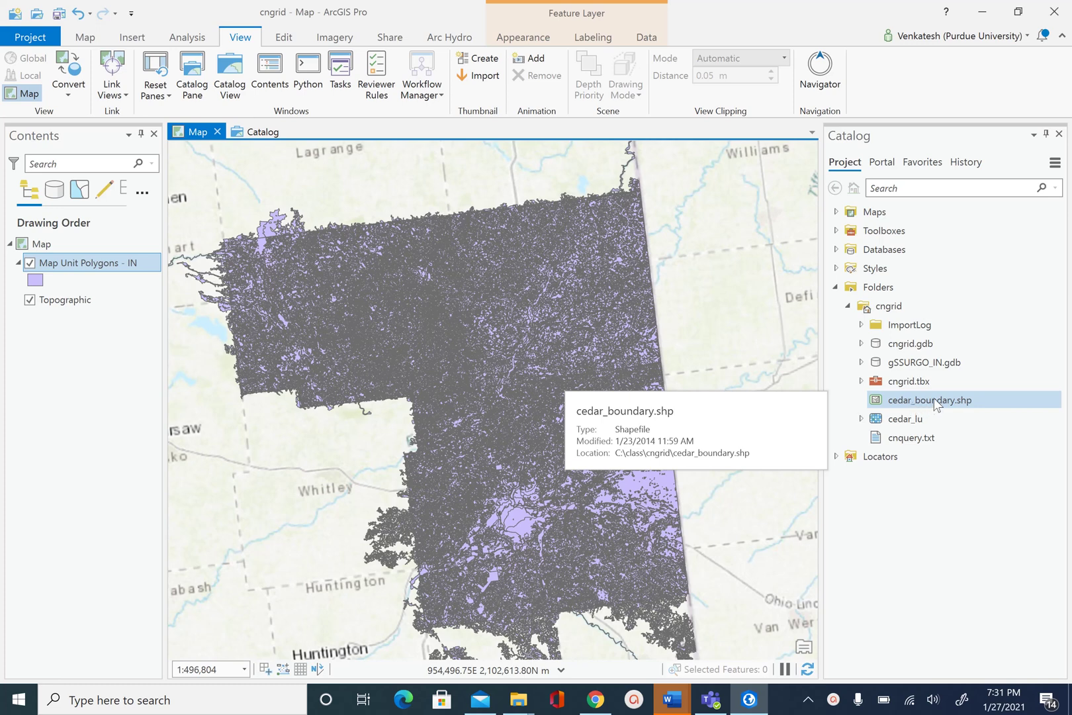
# Add the cedar_boundary.shp shapefile from the cngrid folder to the map above the Map Unit Polygons - IN layer
pyautogui.moveTo(934, 402); pyautogui.dragTo(127, 260)
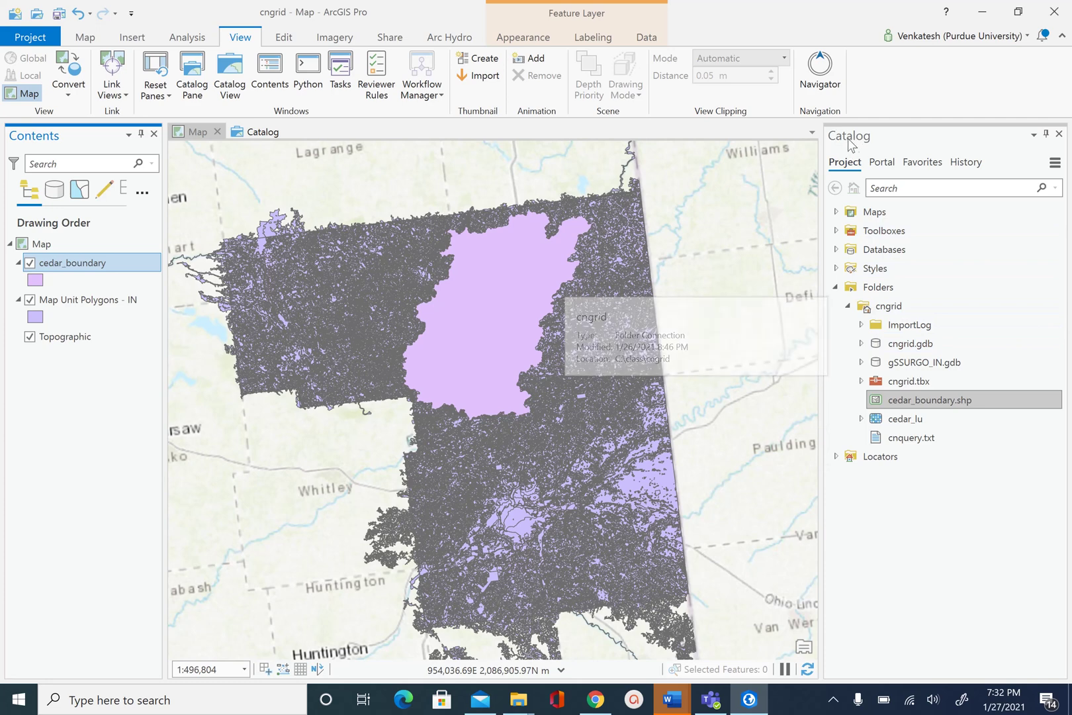
# Create a new file geodatabase named cedar_ssurgo in the cngrid folder
pyautogui.click(900, 310)
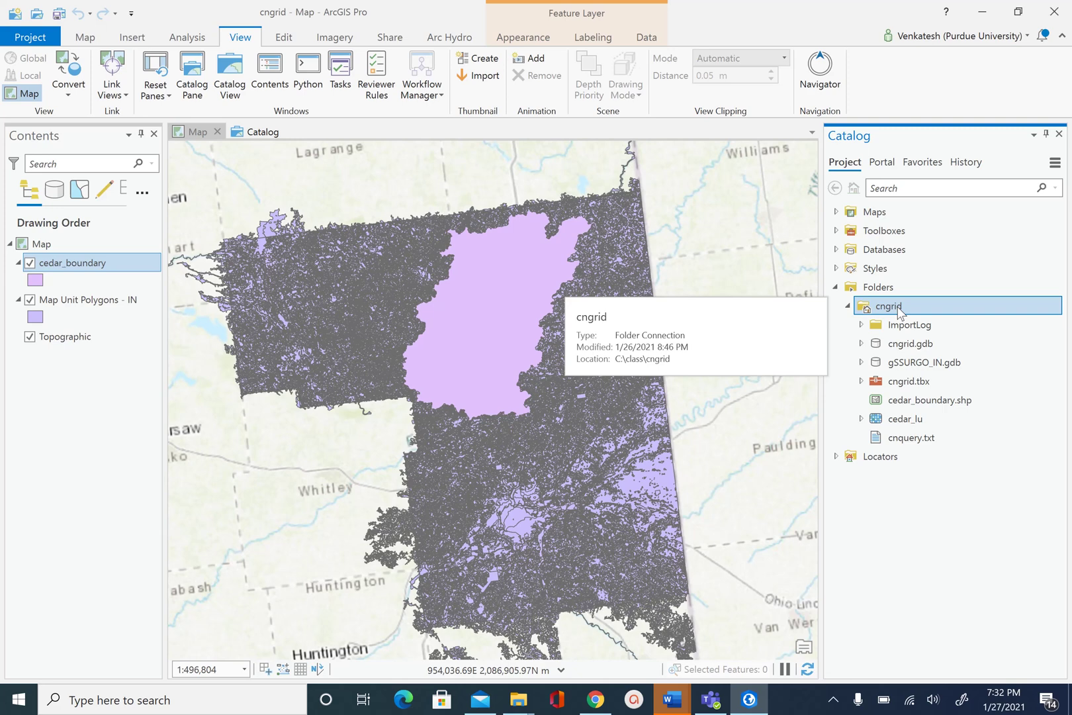
pyautogui.rightClick(899, 309)
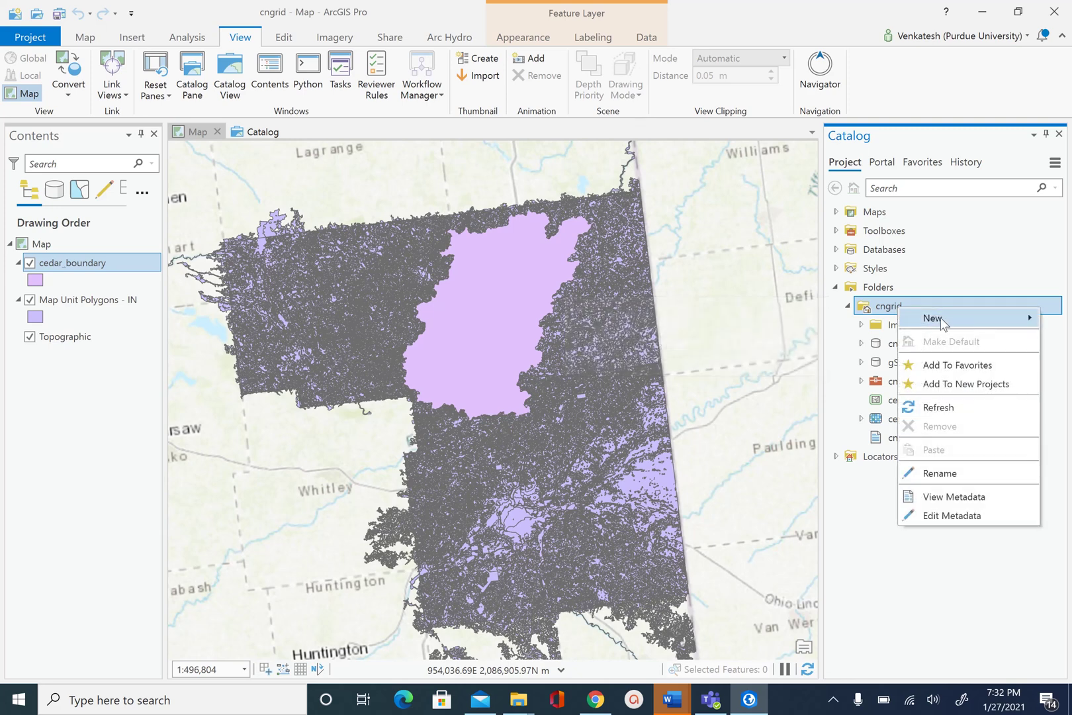
pyautogui.moveTo(943, 323)
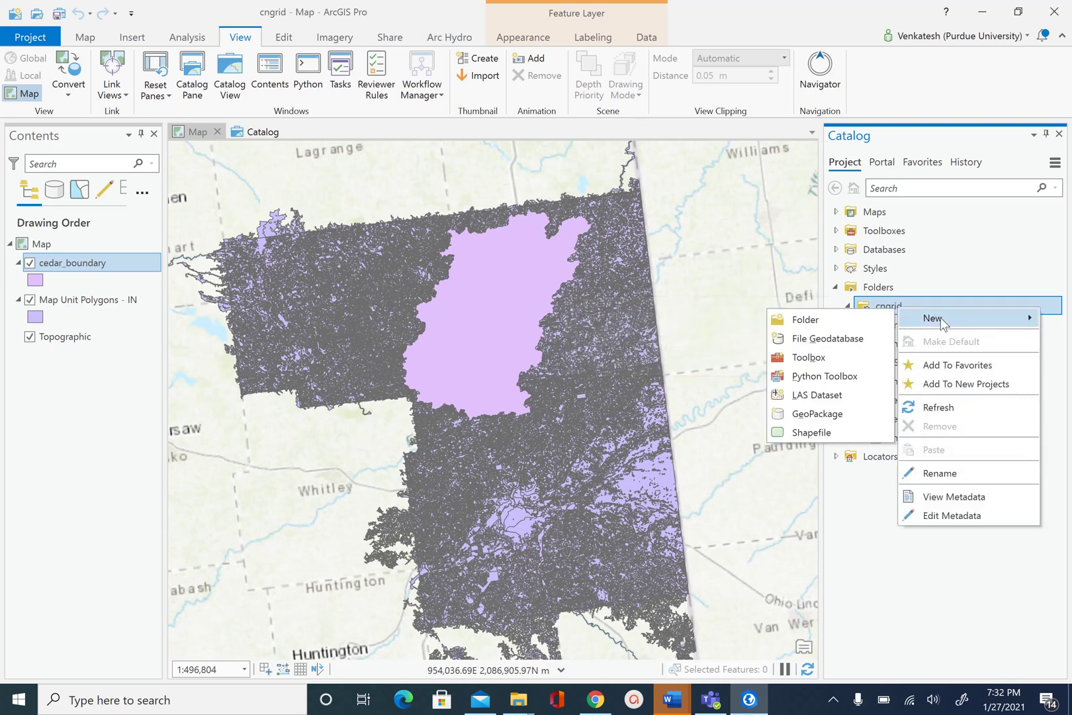
pyautogui.click(838, 340)
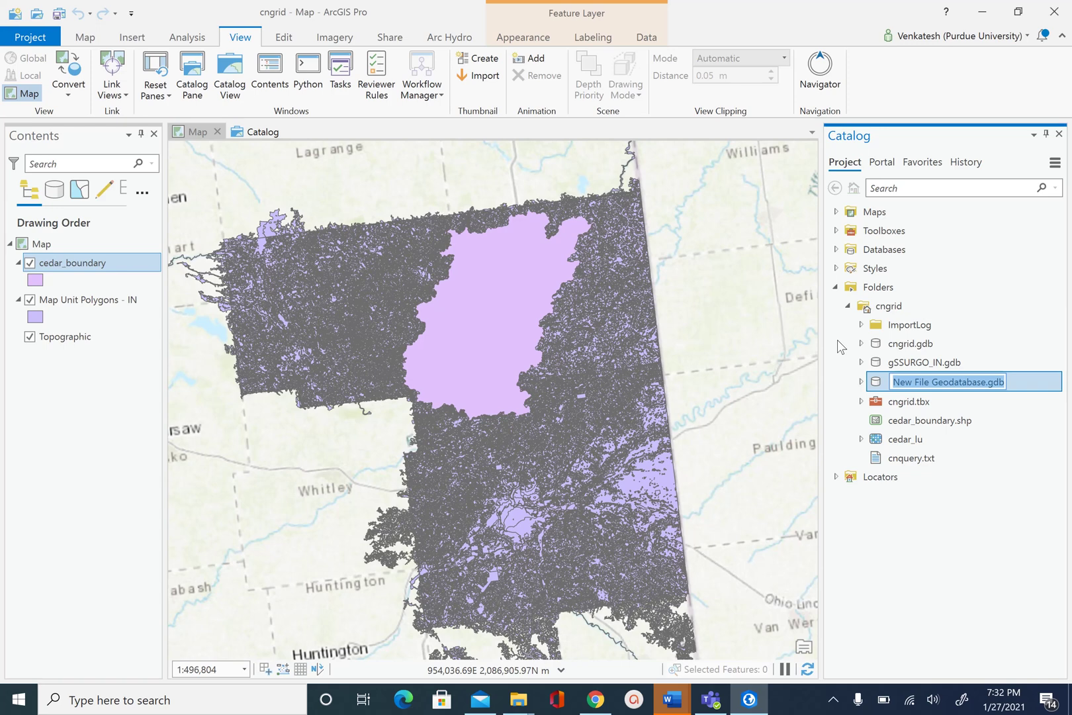
pyautogui.write('cedar')
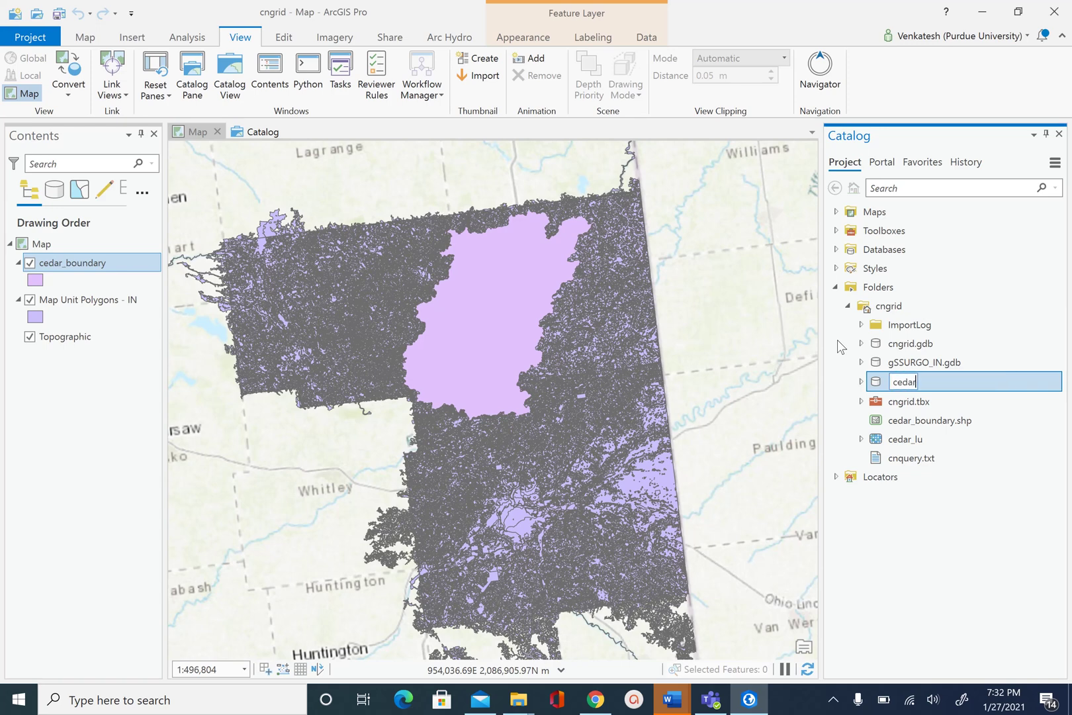
pyautogui.write('_ssurgo')
pyautogui.click(968, 542)
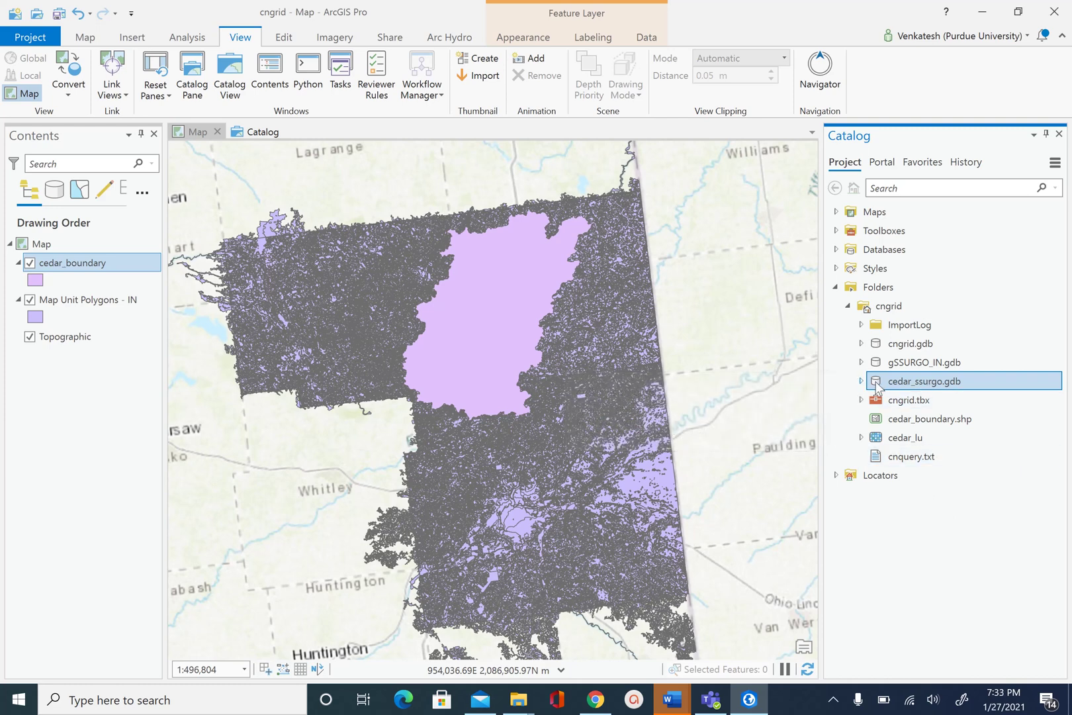
# Create a feature dataset named Spatial in cedar_ssurgo.gdb, taking its coordinate system from cedar_boundary (NAD_1983_UTM_Zone_16N)
pyautogui.rightClick(937, 387)
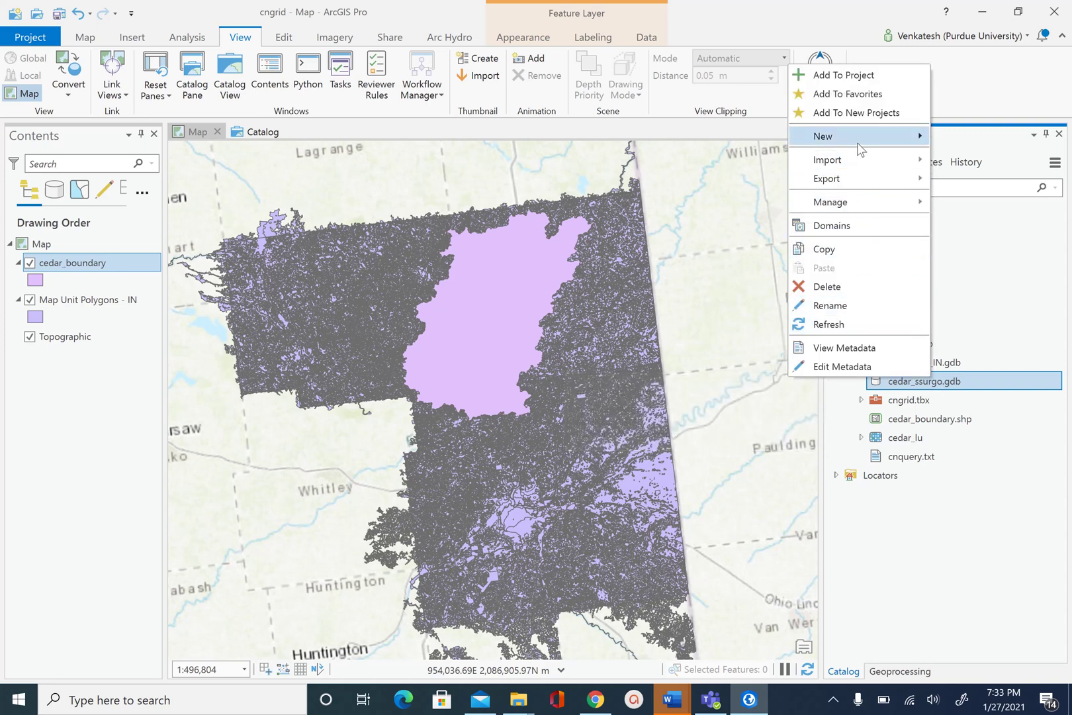
pyautogui.moveTo(858, 146)
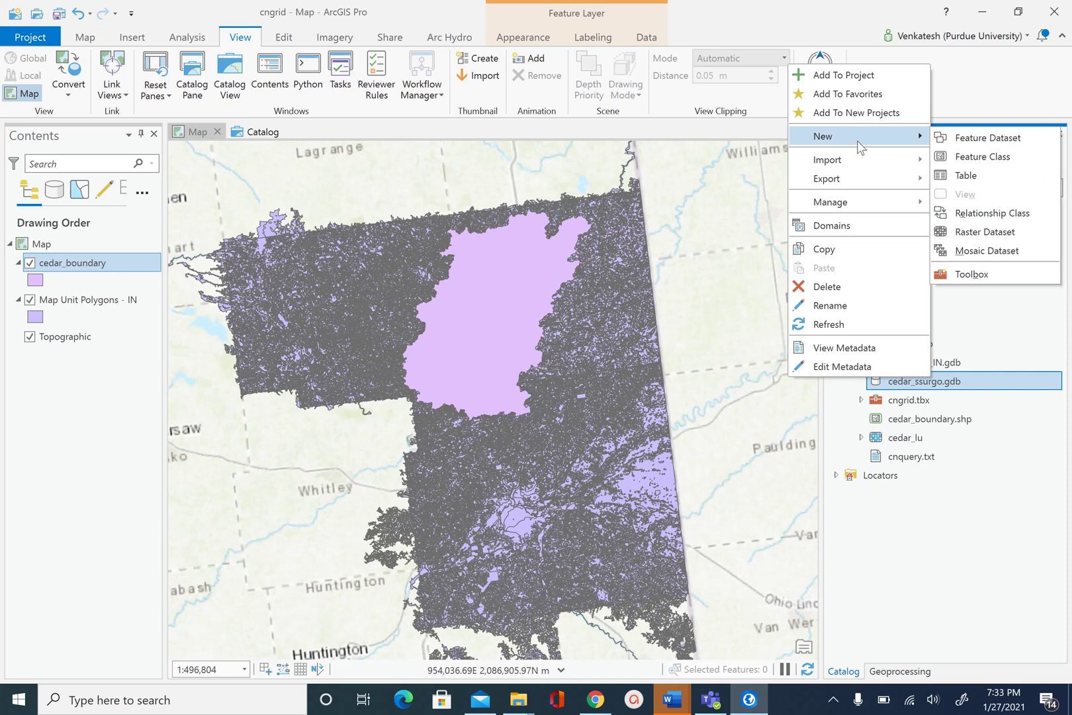
pyautogui.click(976, 139)
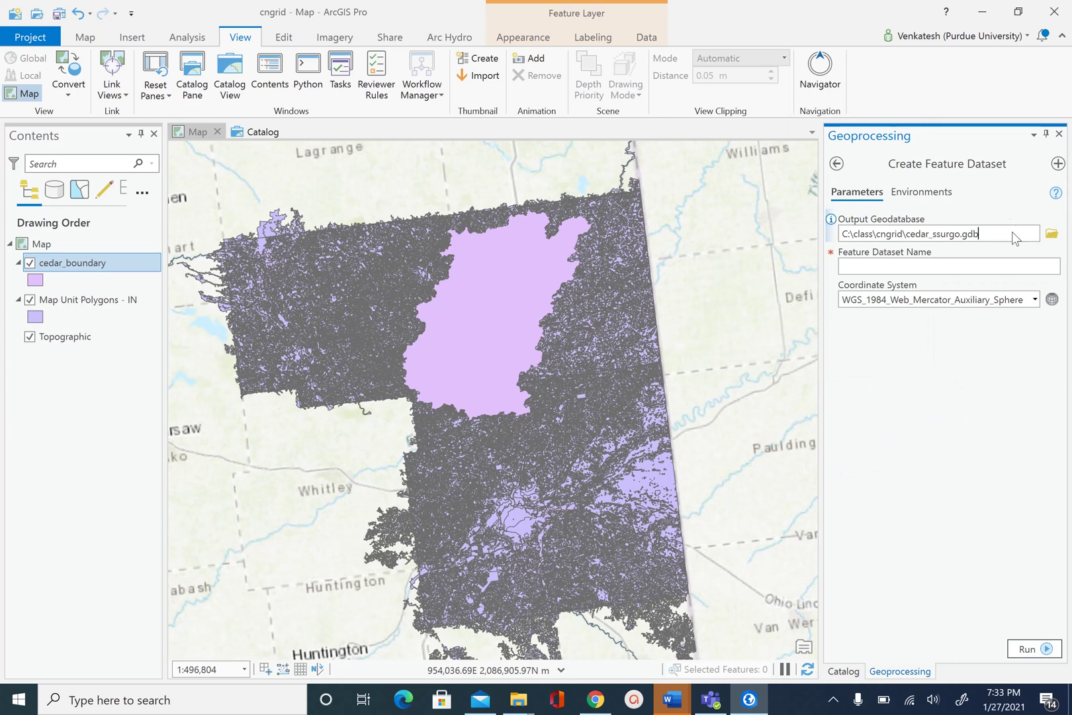
pyautogui.click(906, 266)
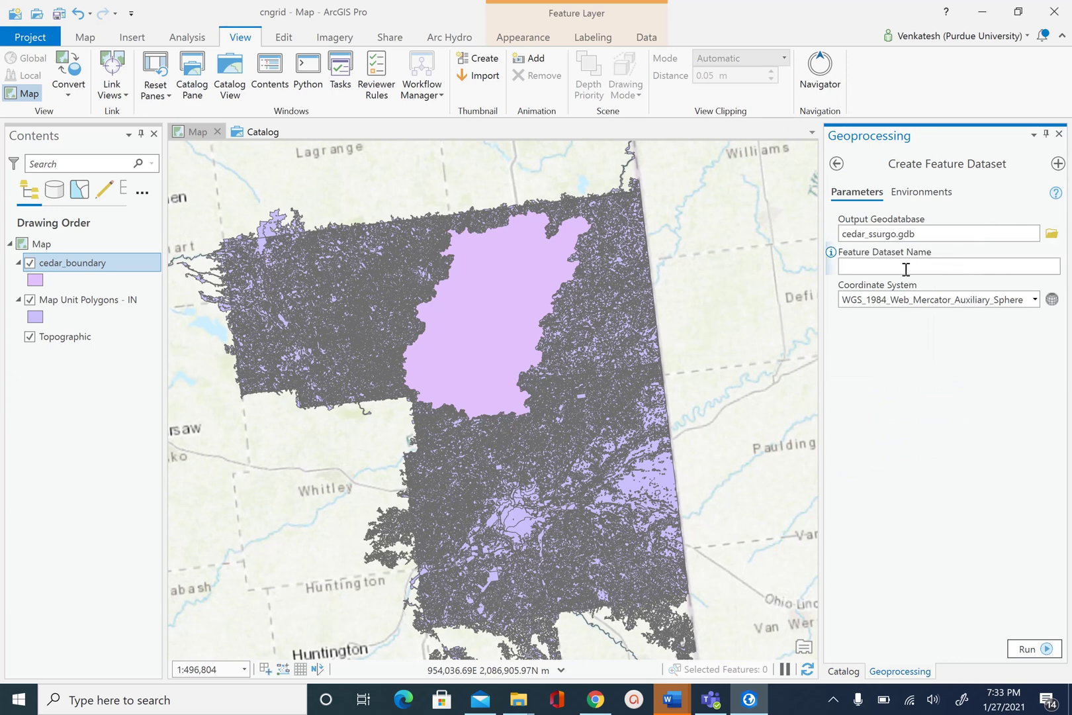
pyautogui.write('Spatial')
pyautogui.click(1034, 299)
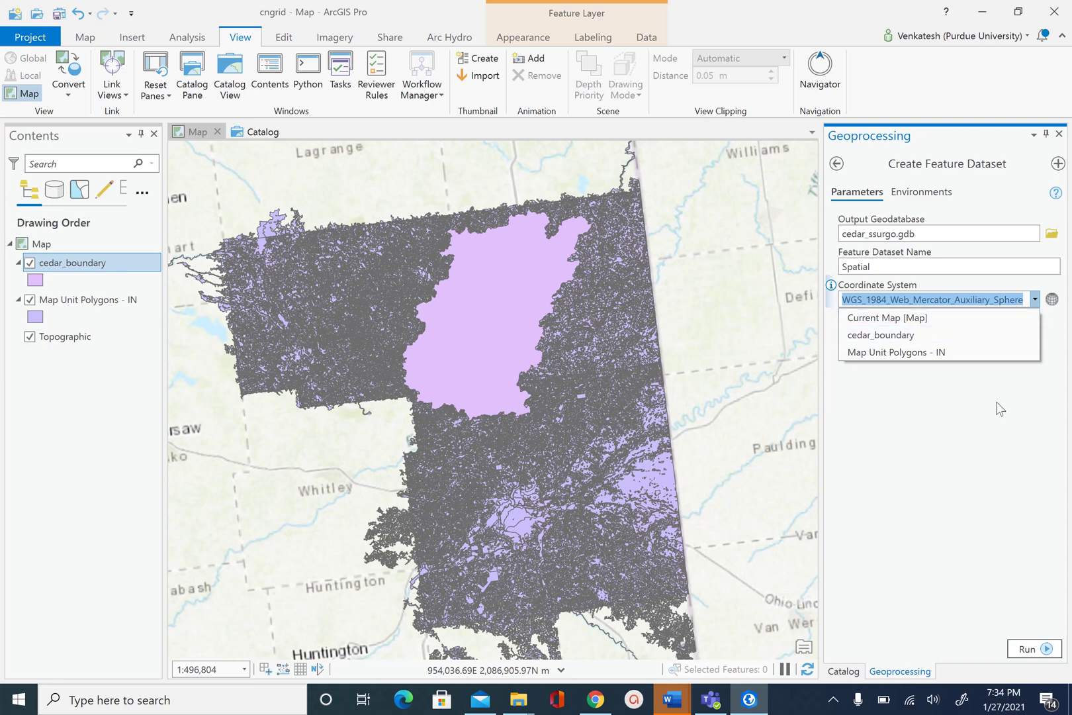
pyautogui.click(905, 336)
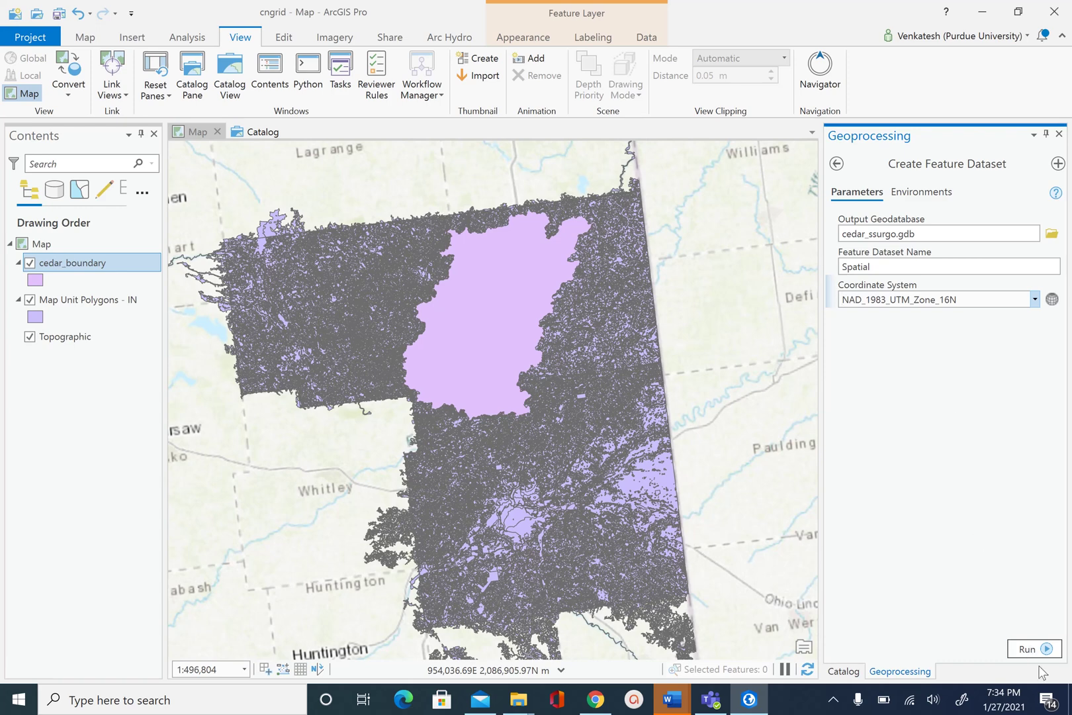
pyautogui.click(1028, 647)
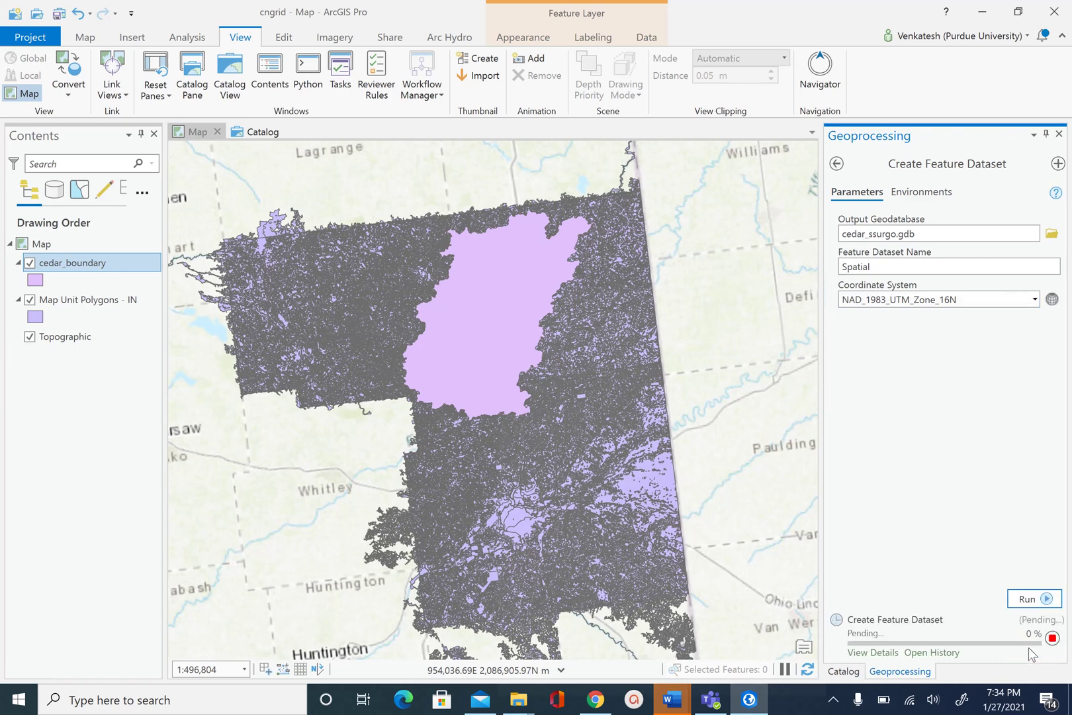
pyautogui.moveTo(1029, 655)
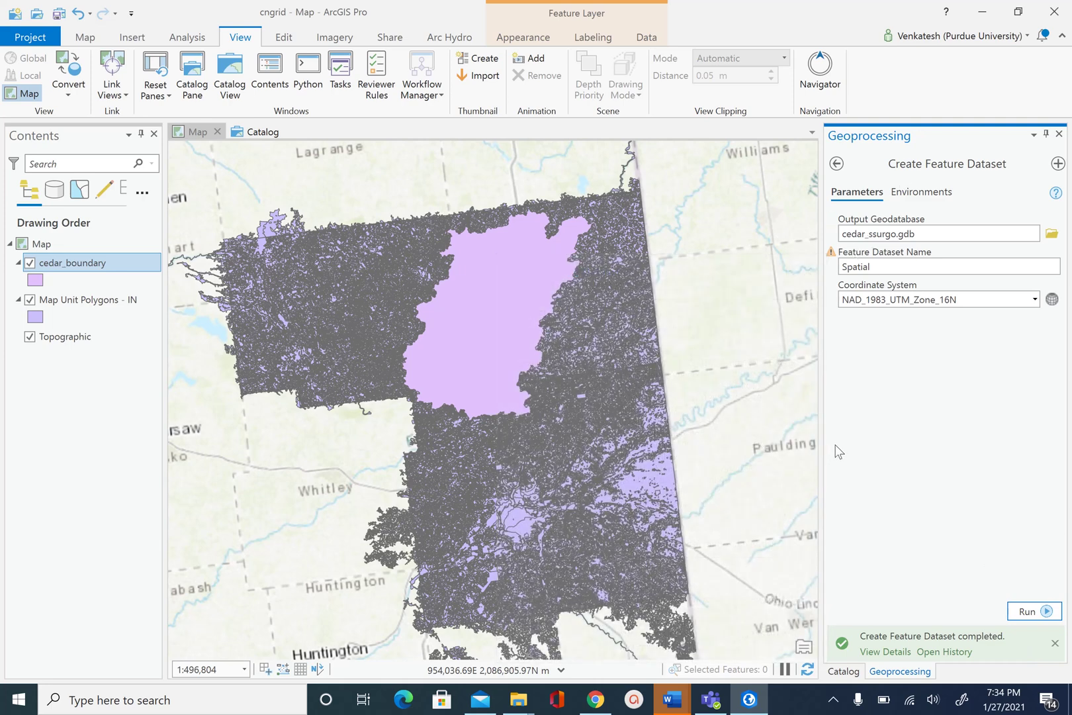
pyautogui.click(836, 164)
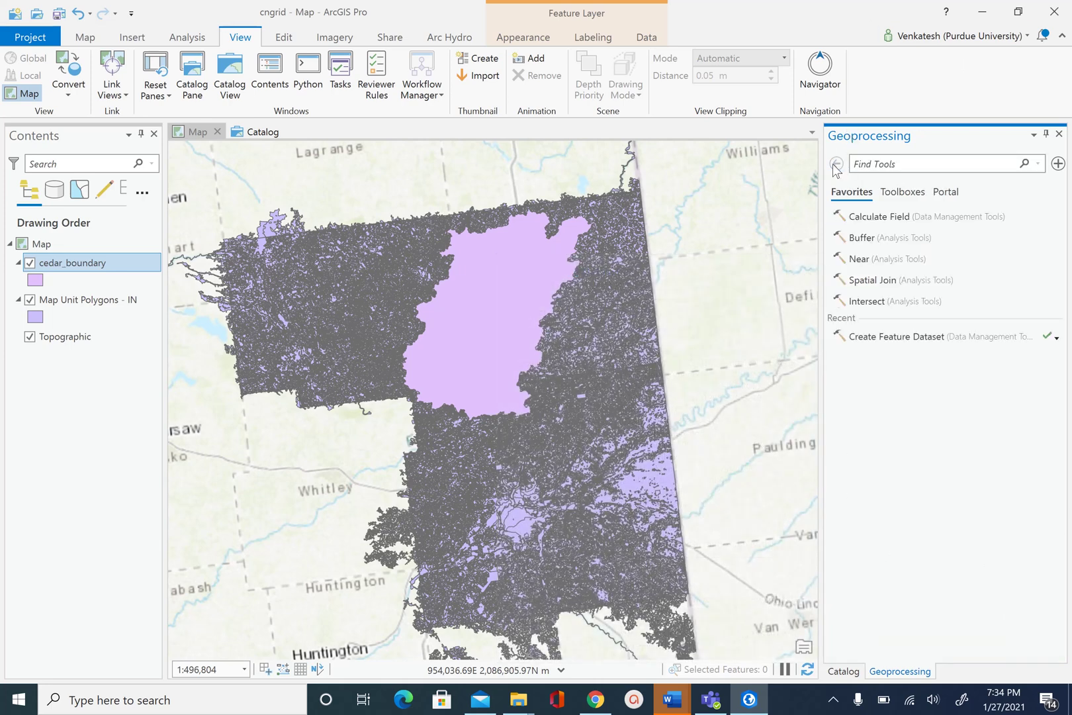
pyautogui.click(844, 670)
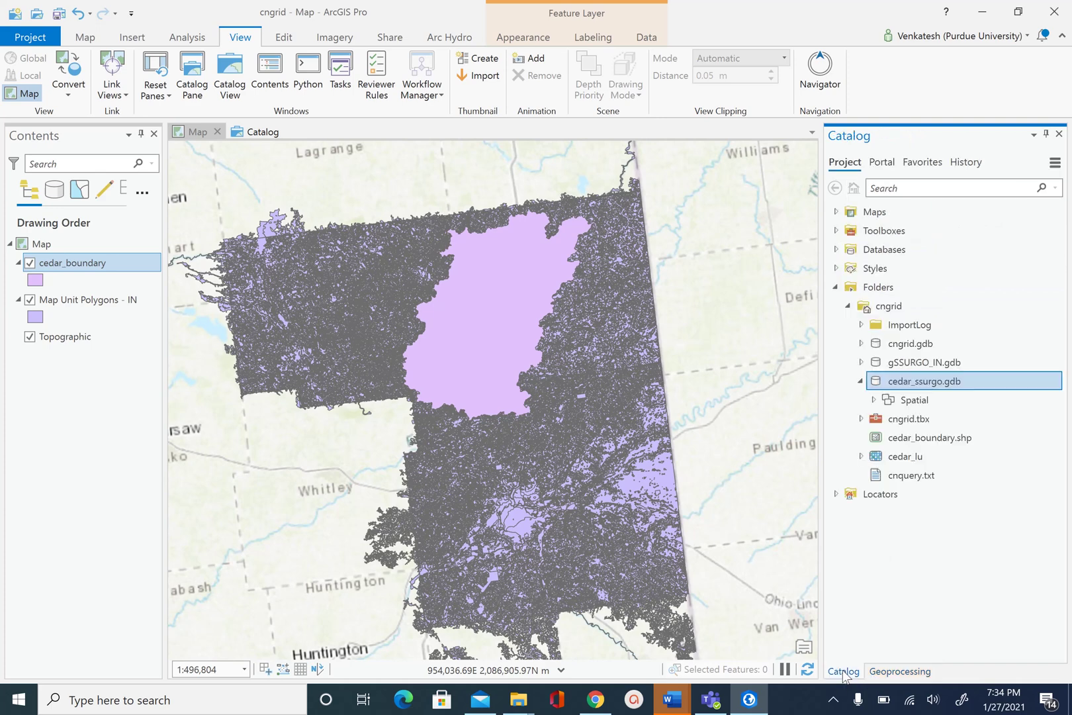
pyautogui.click(923, 401)
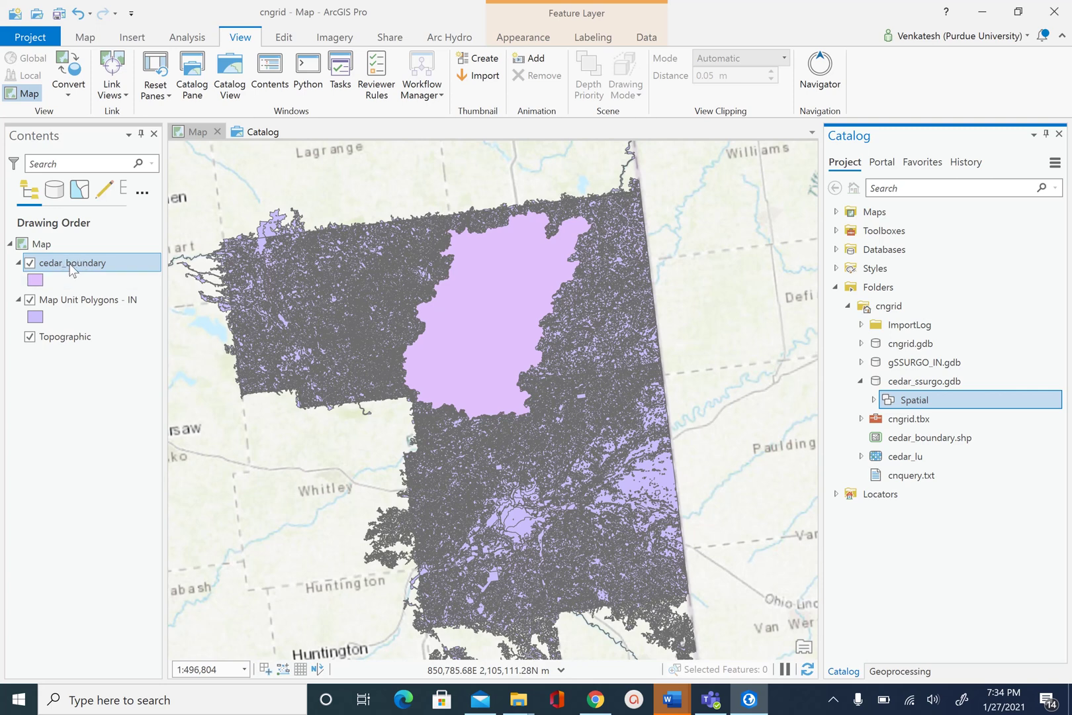
# Check the projected coordinate system of the cedar_boundary layer in its source properties
pyautogui.rightClick(91, 268)
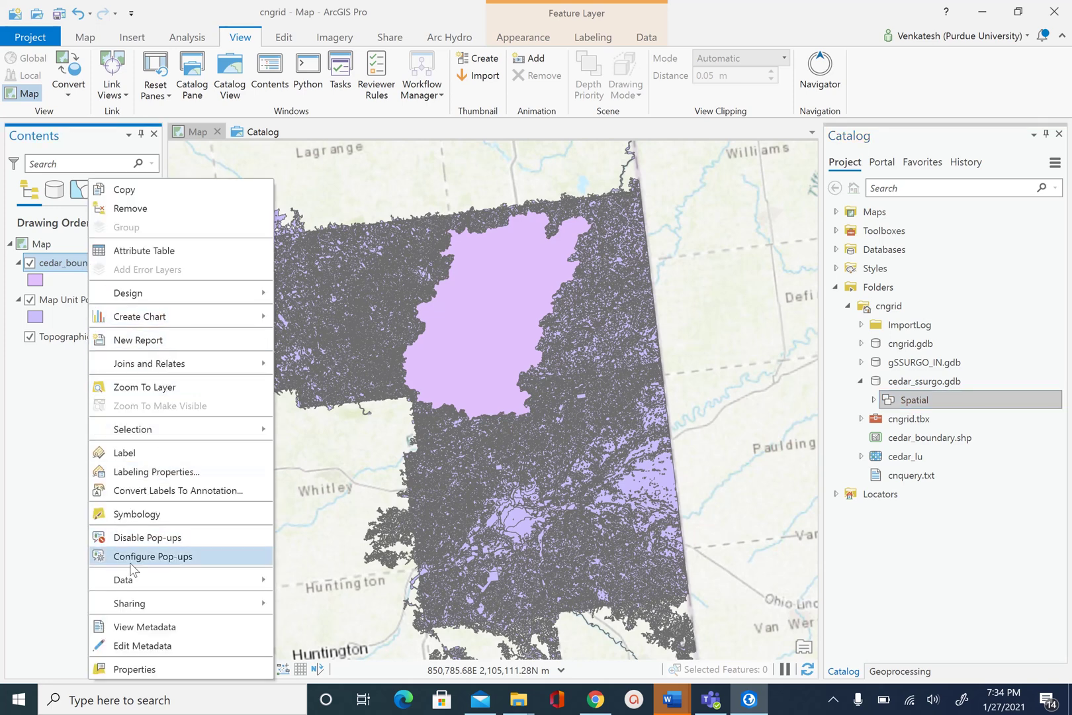
pyautogui.click(147, 669)
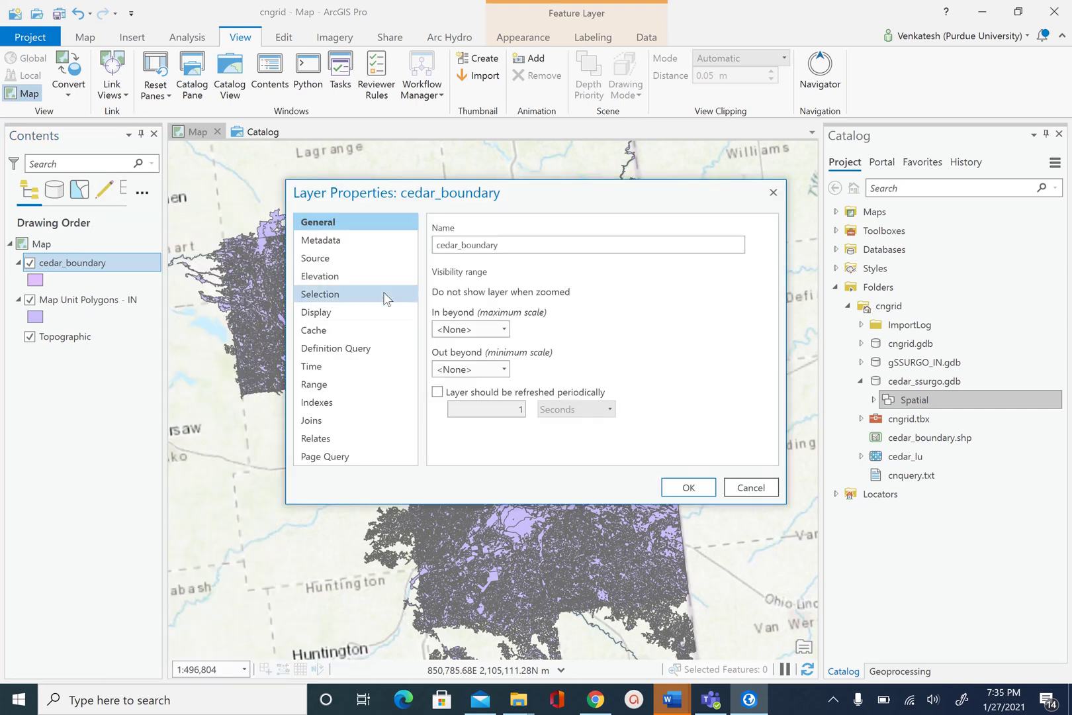
pyautogui.click(333, 256)
pyautogui.scroll(-5, 711, 306)
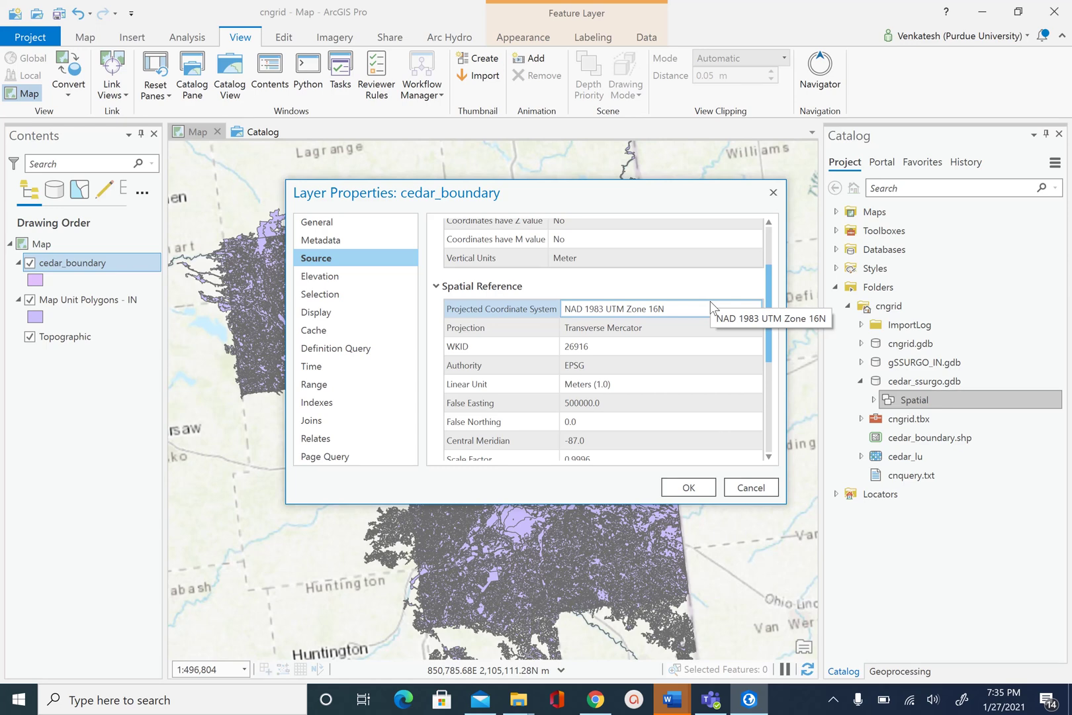
pyautogui.click(755, 487)
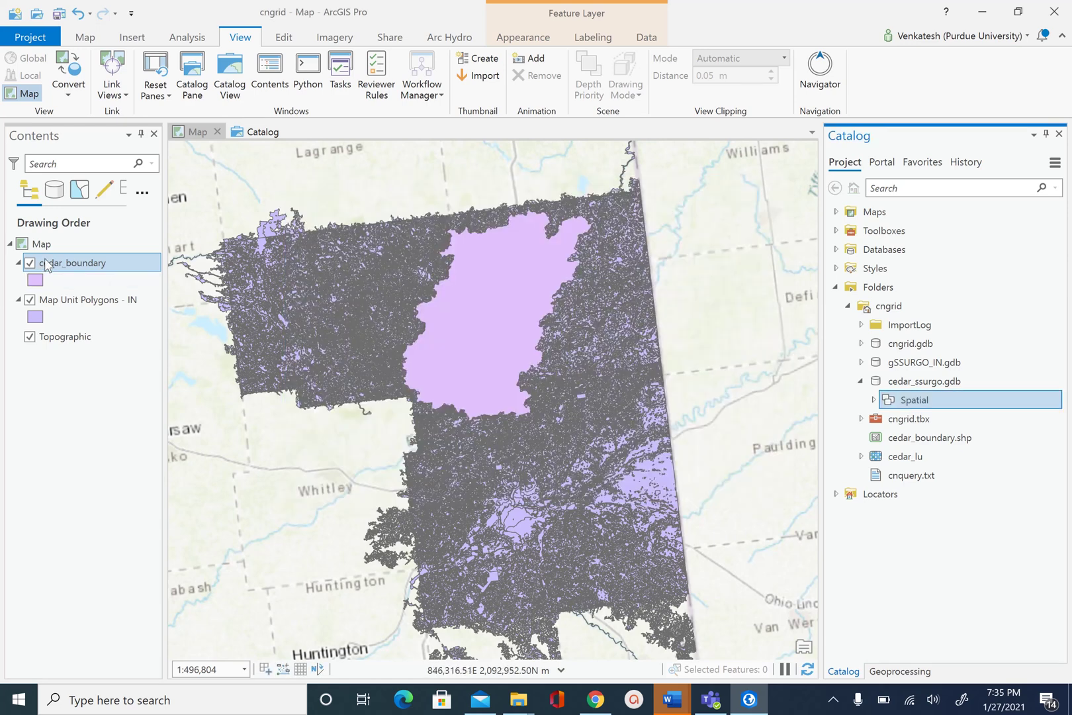
# Check the spatial reference of the Map Unit Polygons - IN layer in its source properties
pyautogui.click(88, 302)
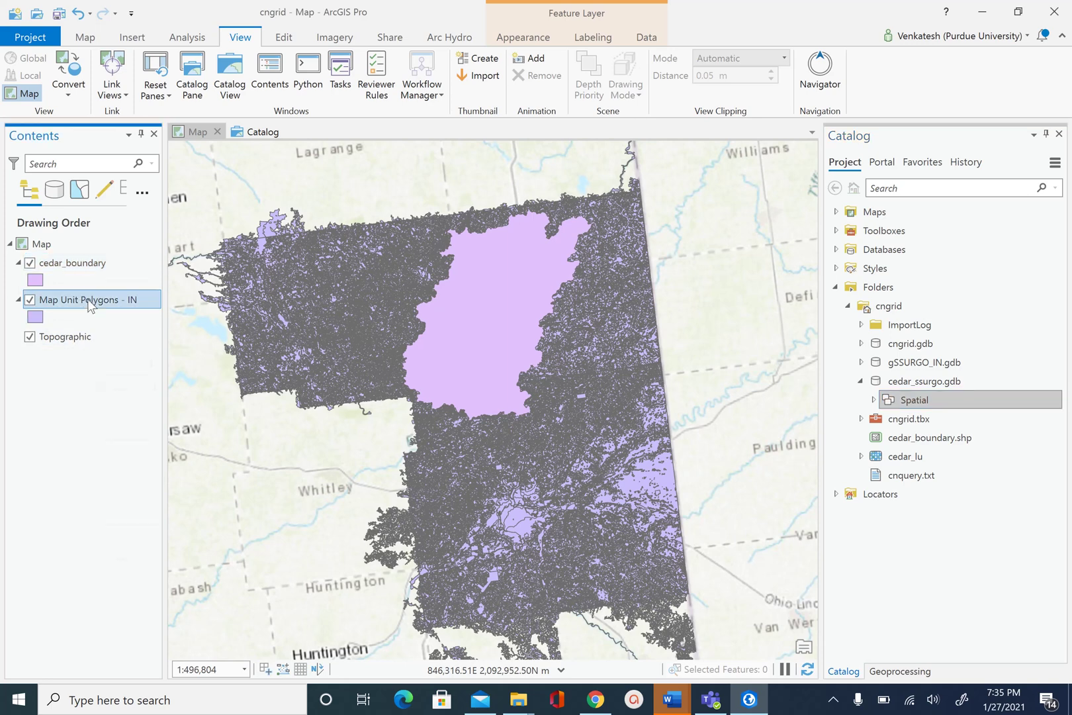
pyautogui.rightClick(90, 305)
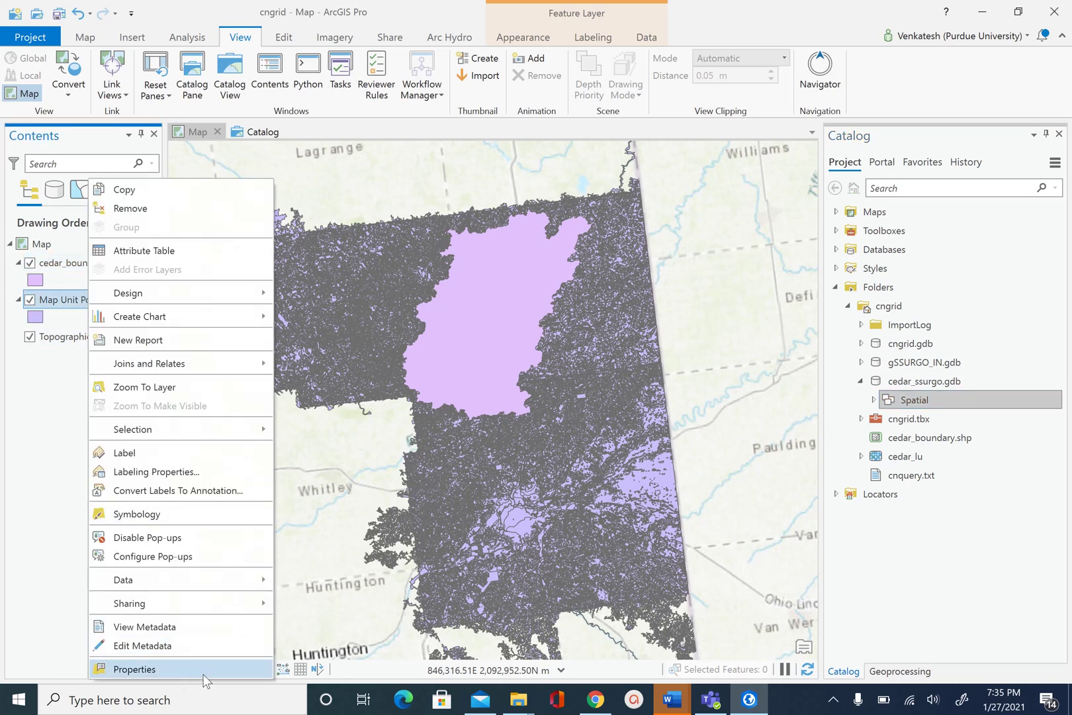
pyautogui.click(174, 670)
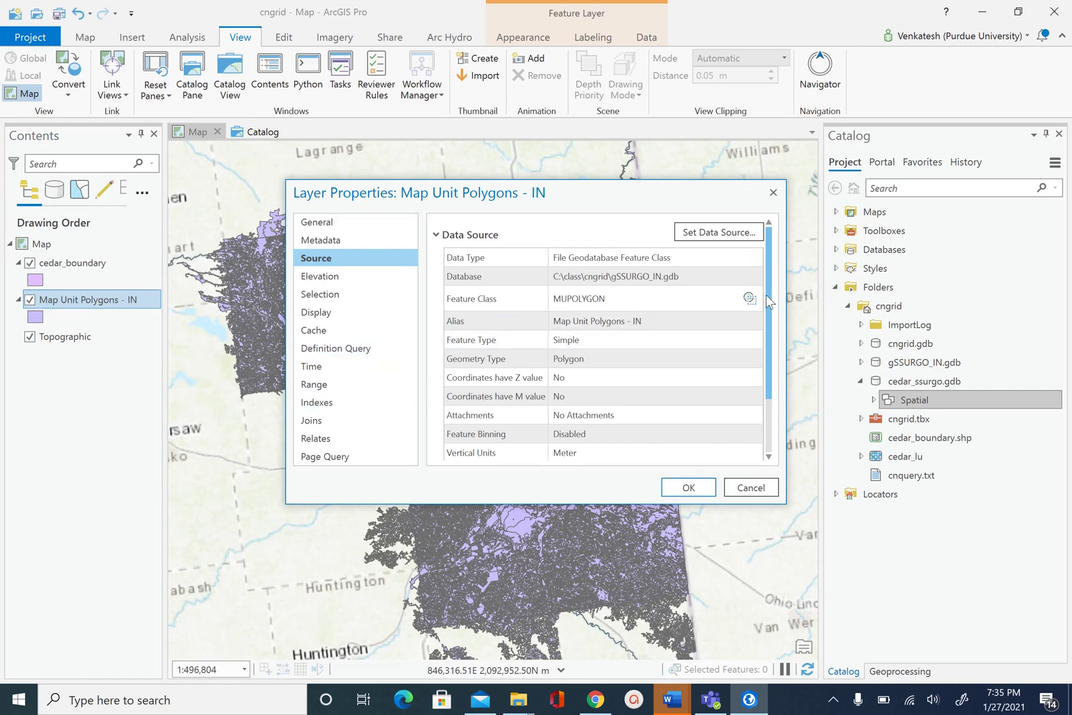
pyautogui.scroll(-3, 767, 301)
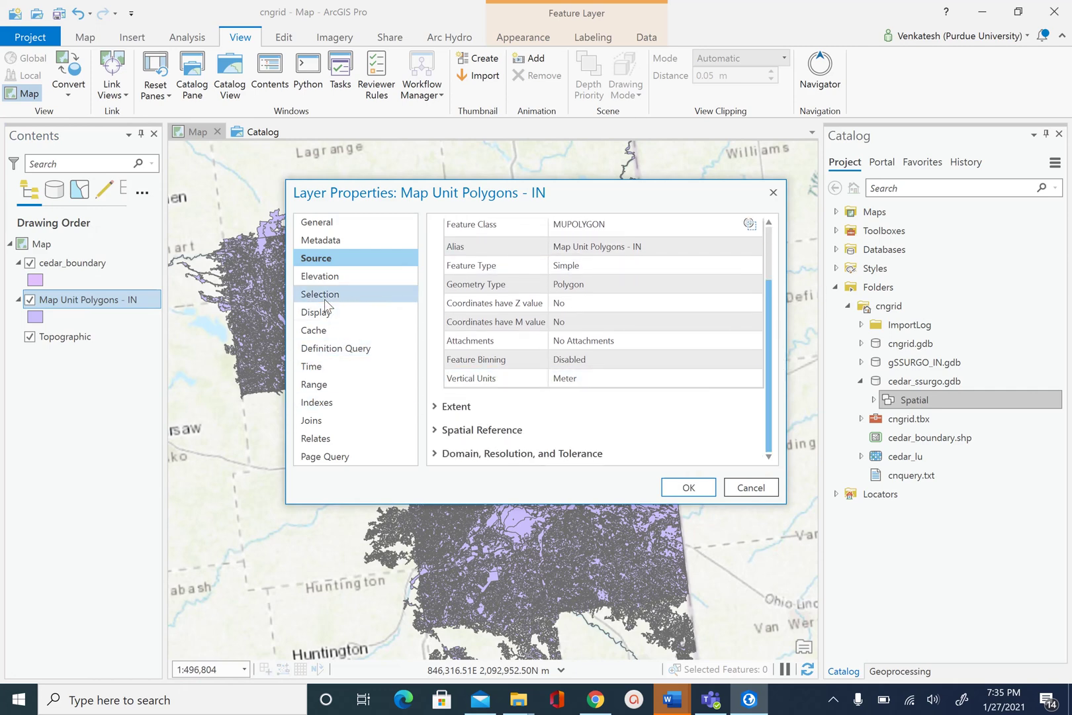
pyautogui.click(508, 431)
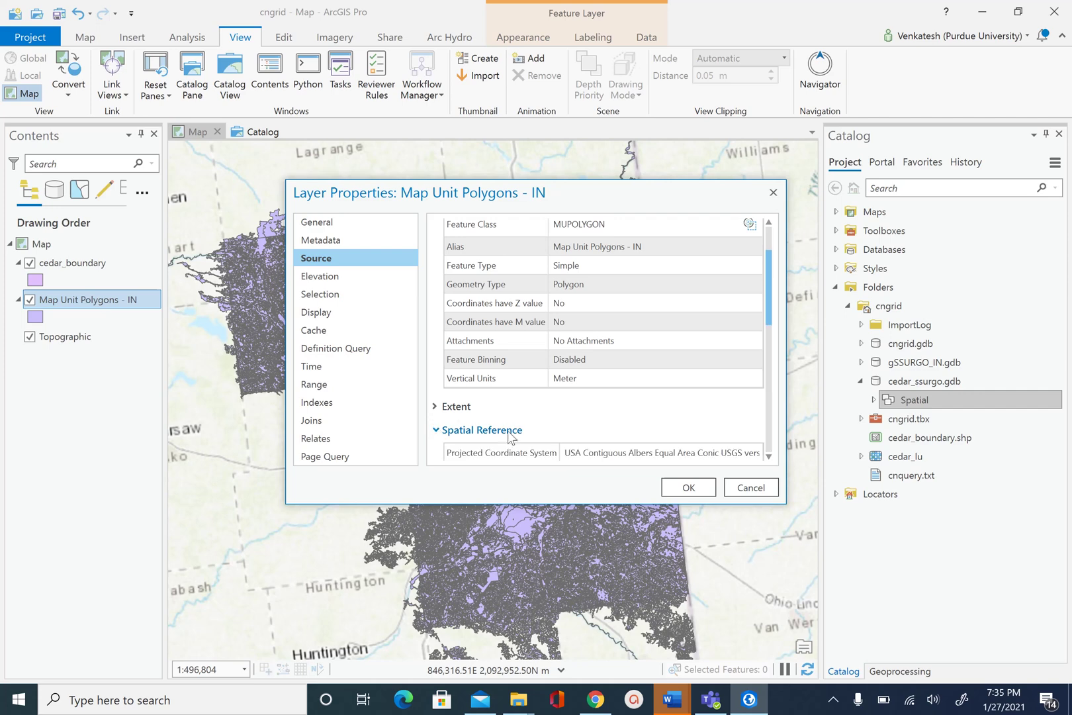
pyautogui.scroll(-3, 593, 410)
pyautogui.click(593, 366)
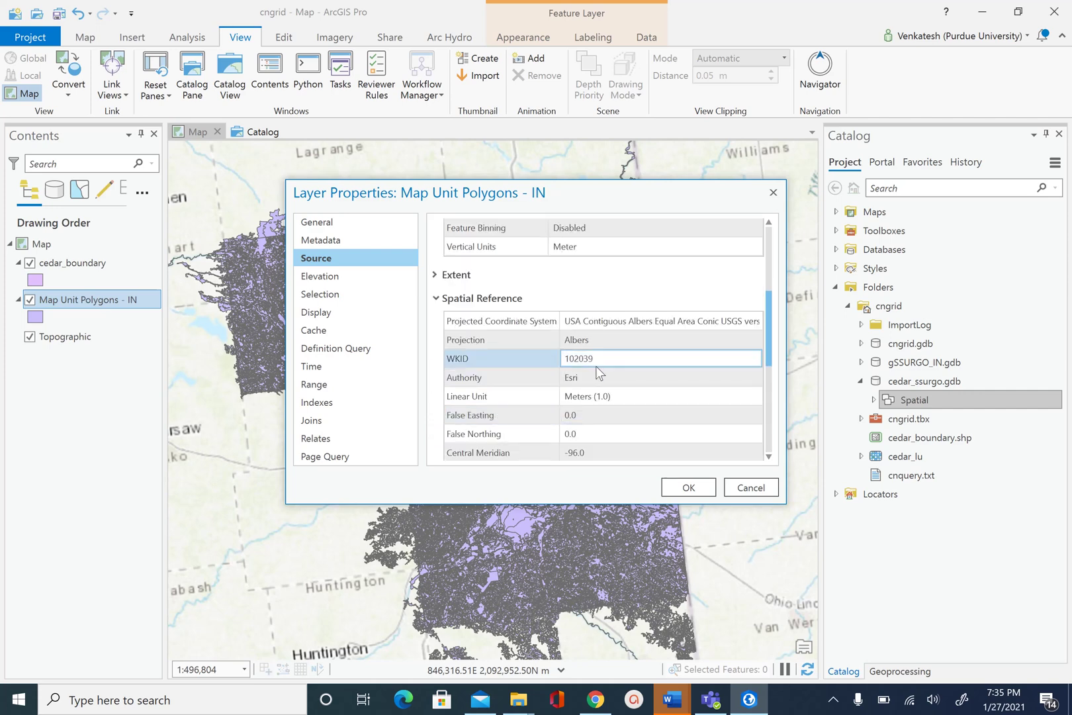
pyautogui.click(650, 328)
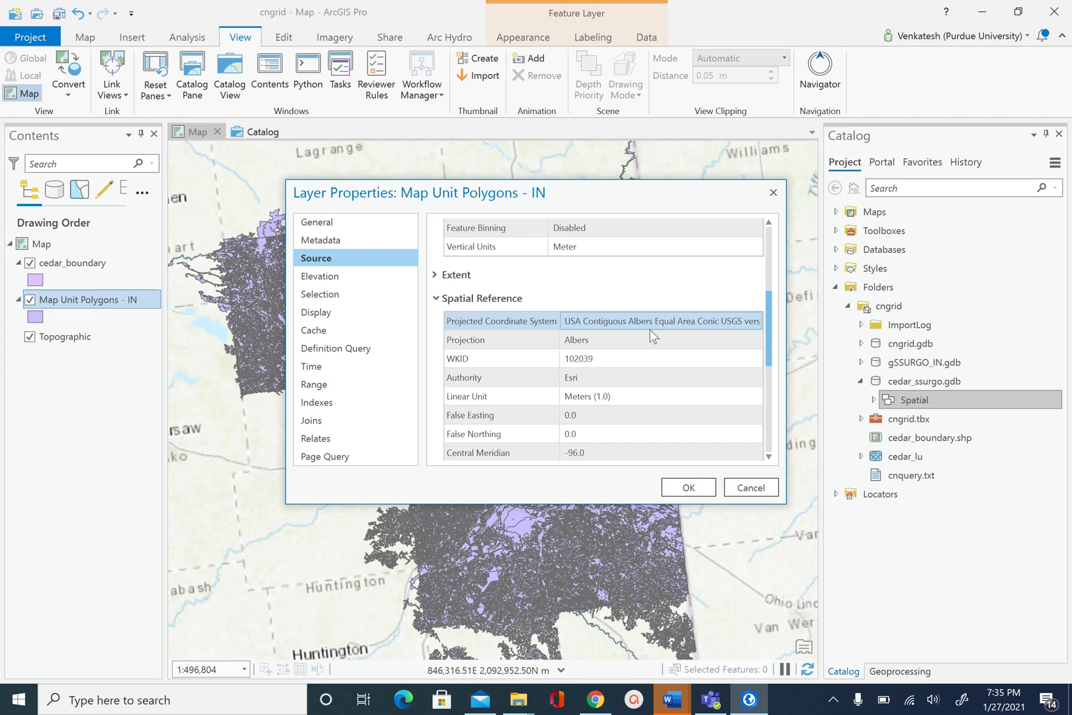
pyautogui.click(622, 321)
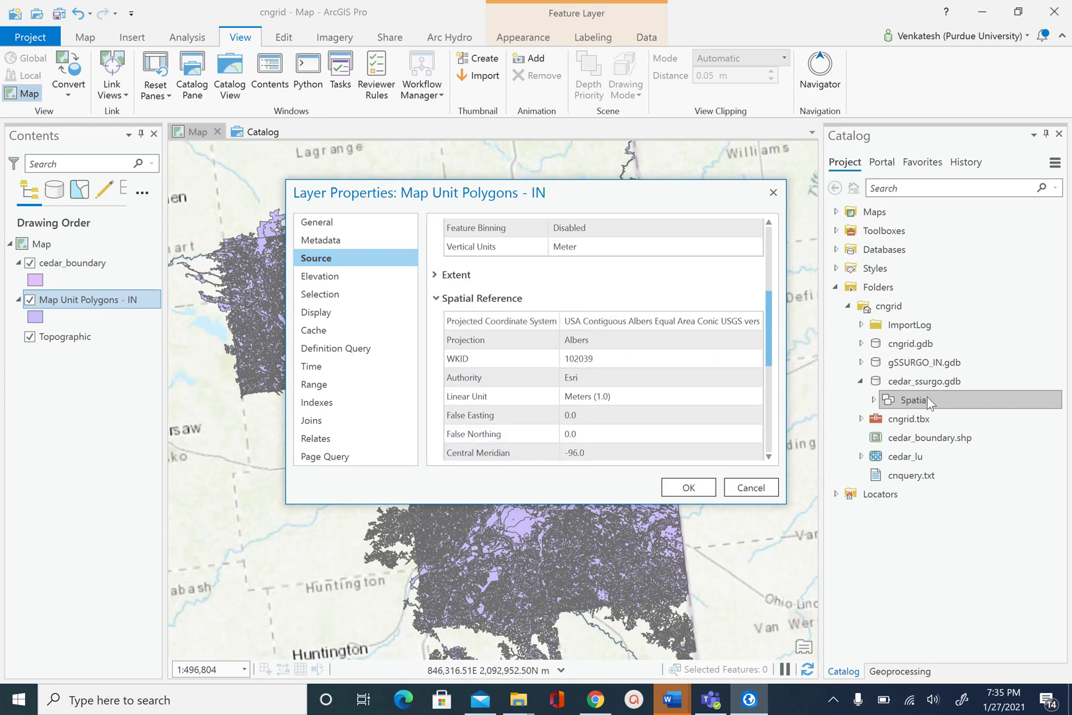
pyautogui.click(688, 487)
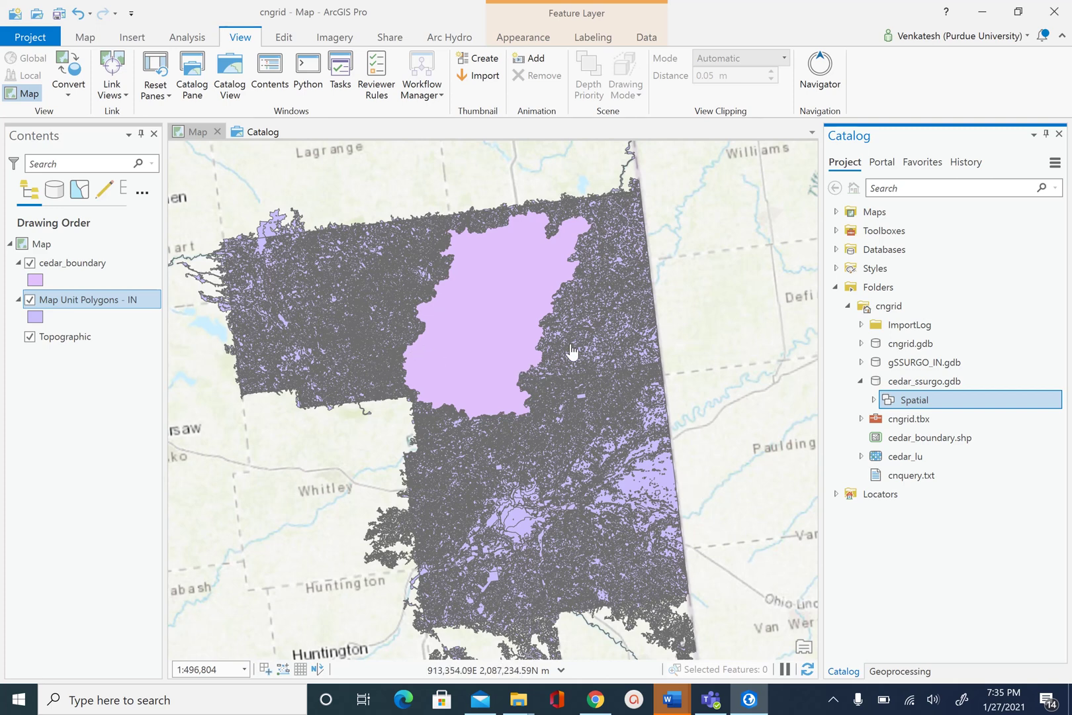
pyautogui.moveTo(932, 402)
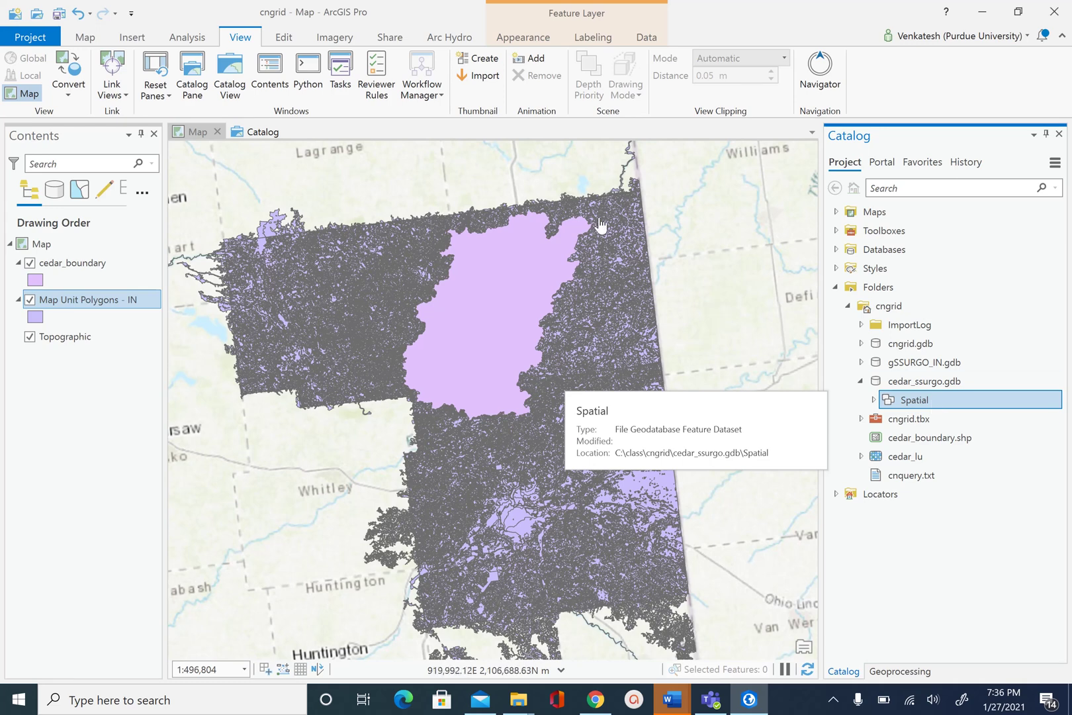
pyautogui.rightClick(900, 403)
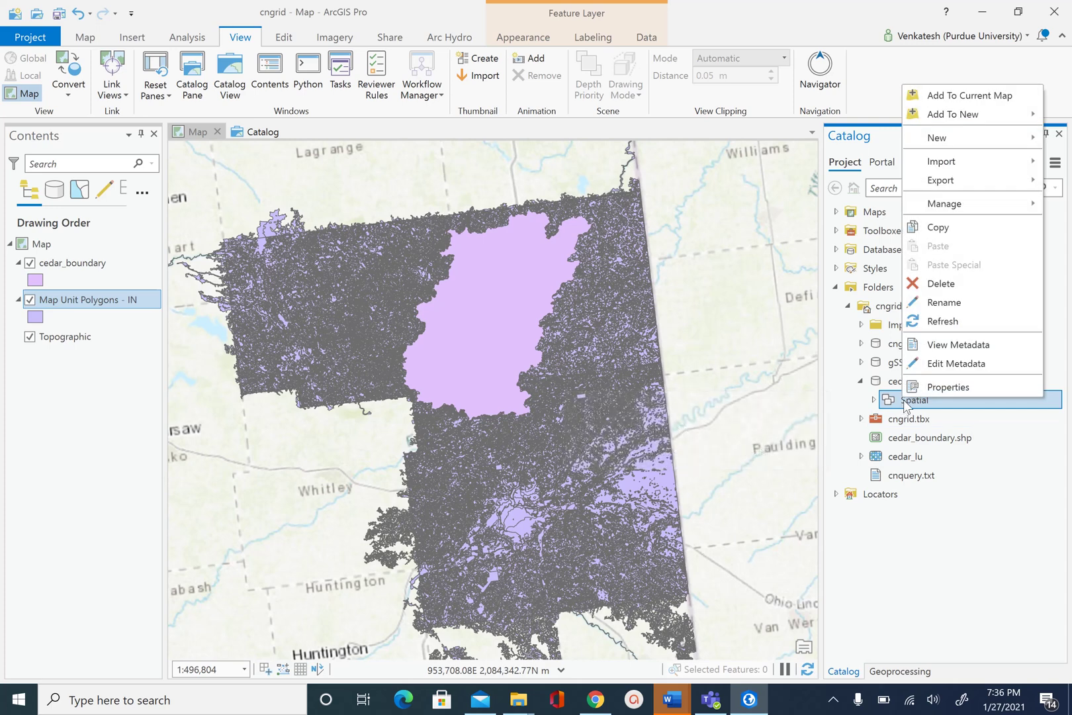
pyautogui.moveTo(963, 171)
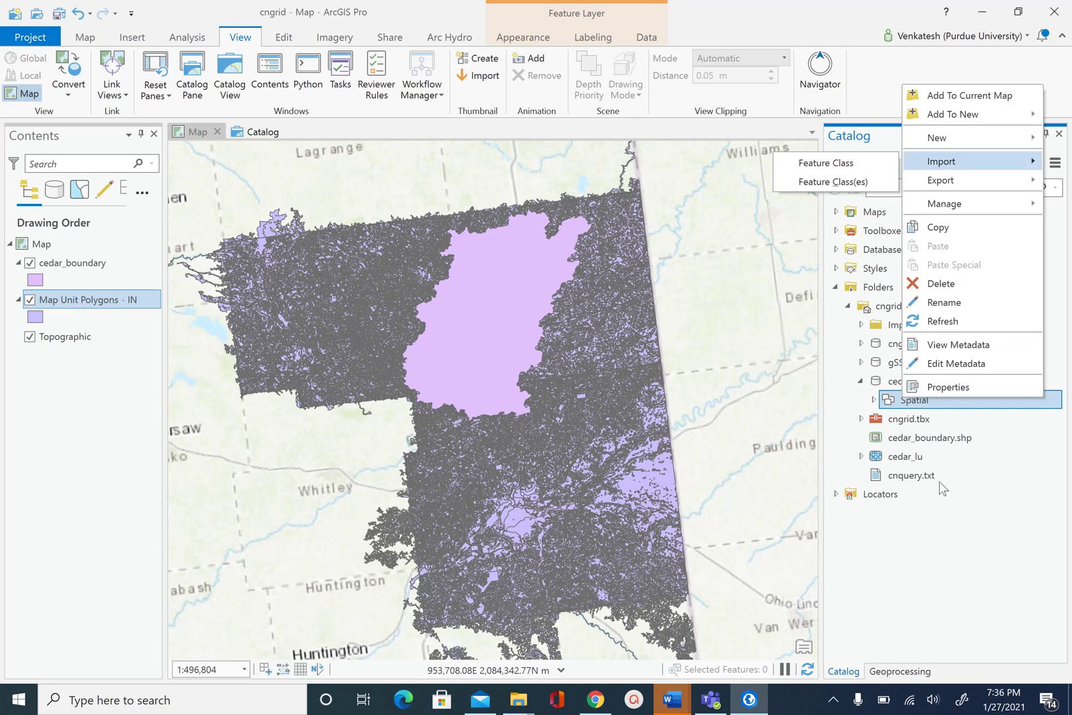
pyautogui.click(935, 423)
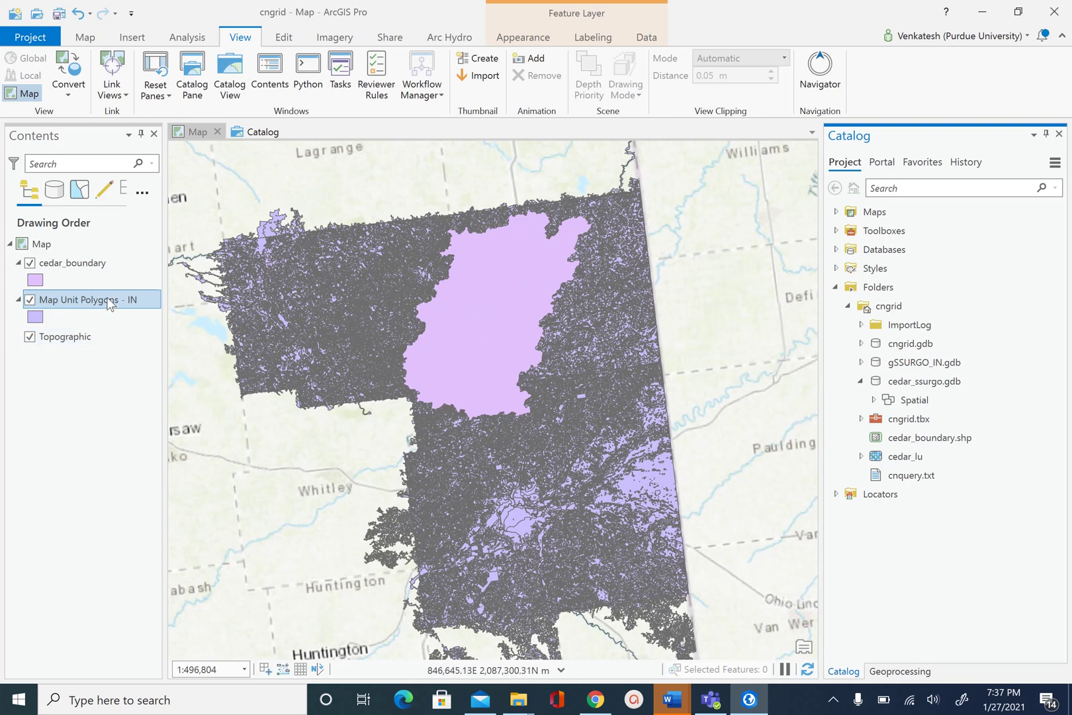
pyautogui.rightClick(87, 299)
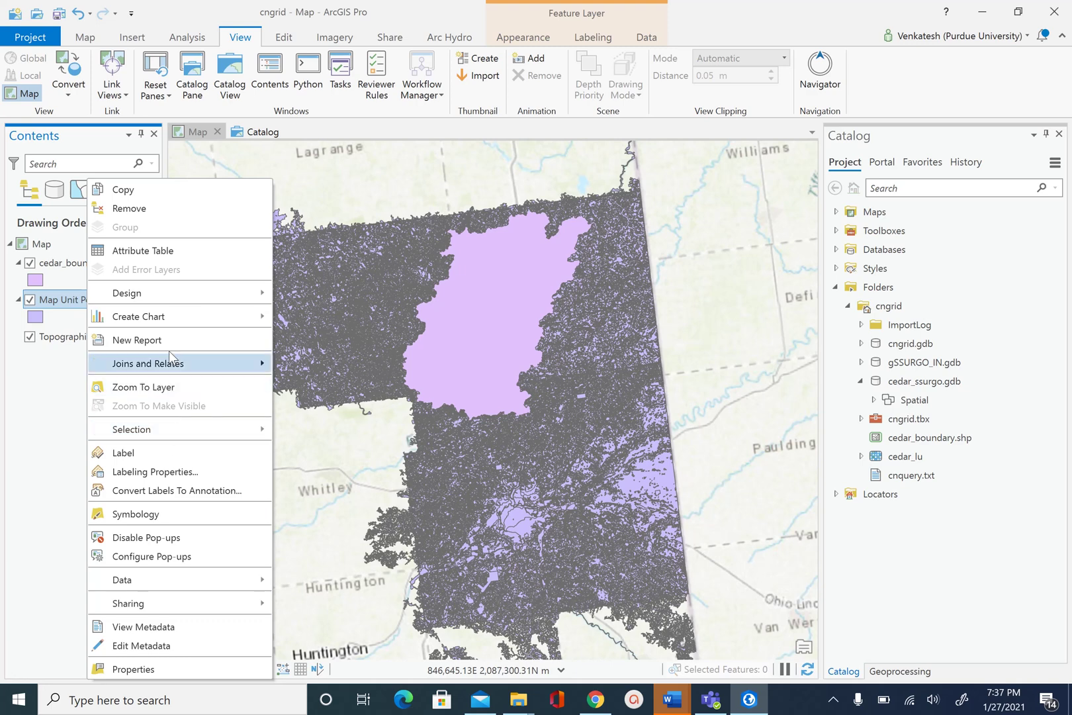
pyautogui.moveTo(180, 580)
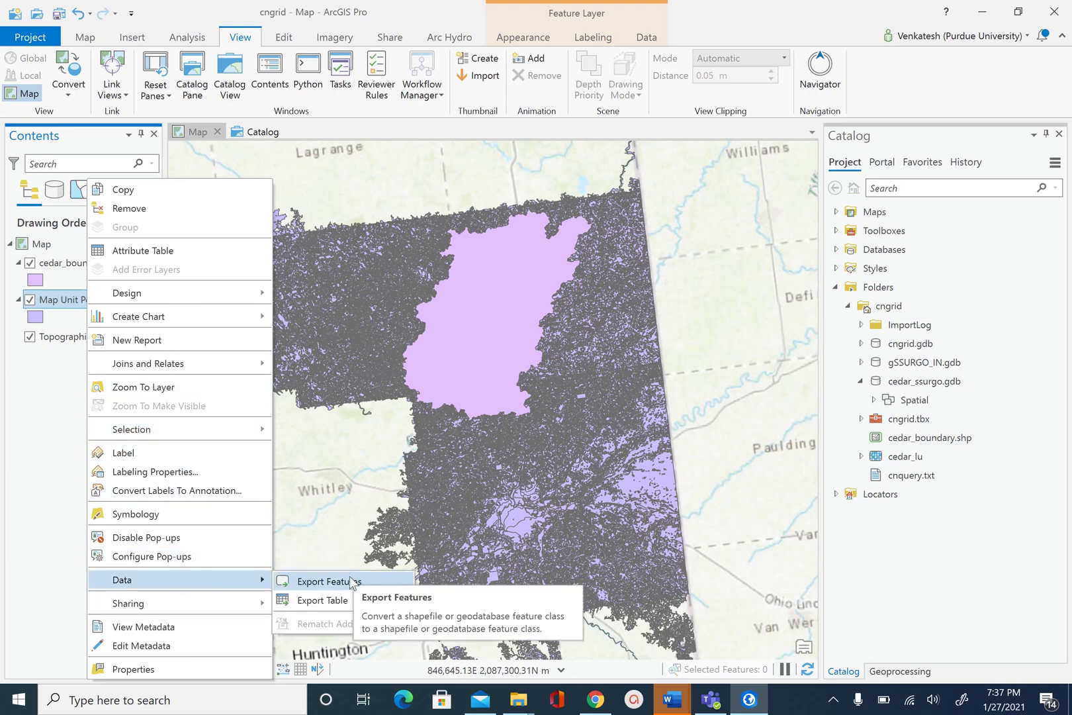
pyautogui.click(979, 493)
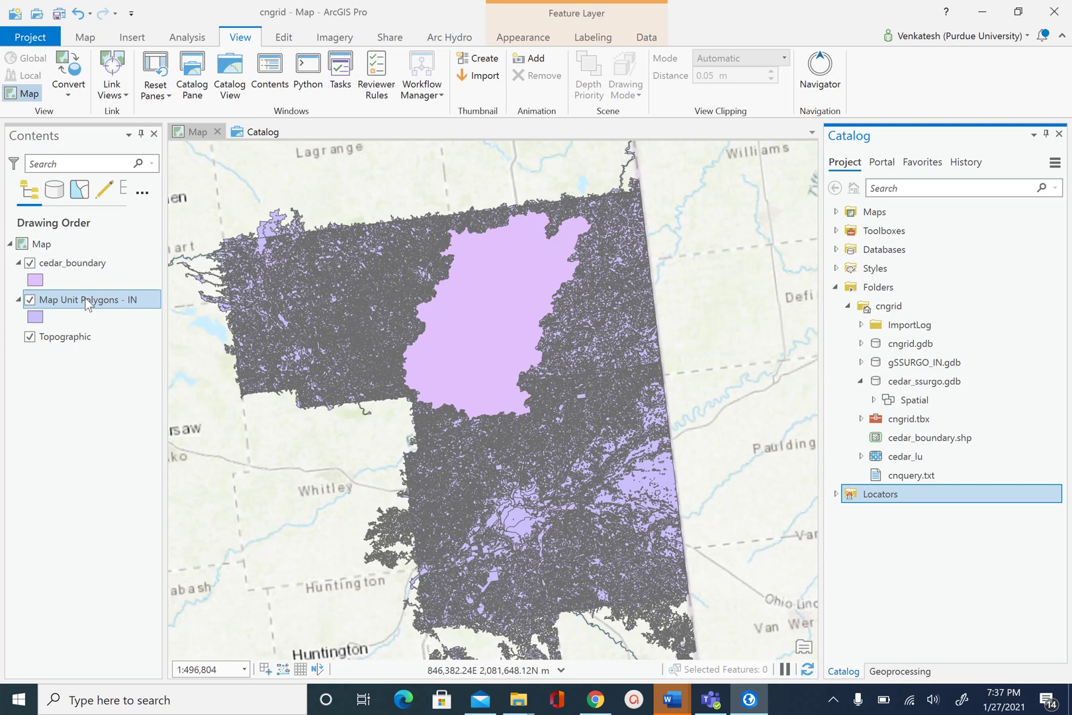
# Select by location the Map Unit Polygons - IN features that intersect cedar_boundary, as a new selection
pyautogui.click(86, 38)
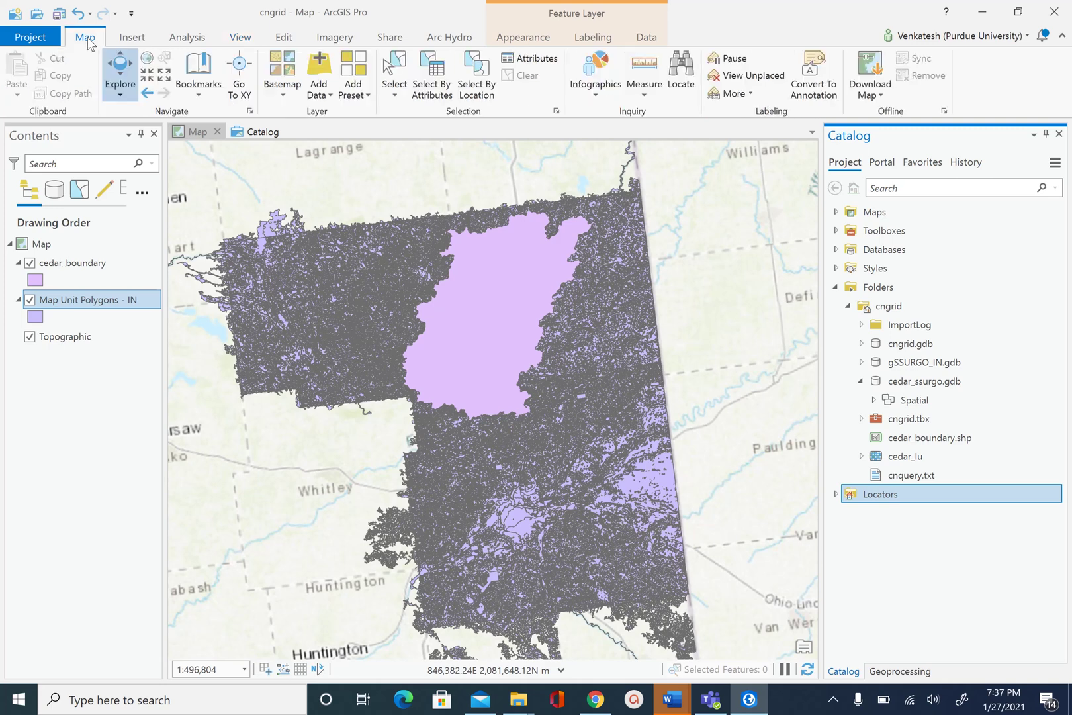
pyautogui.click(482, 84)
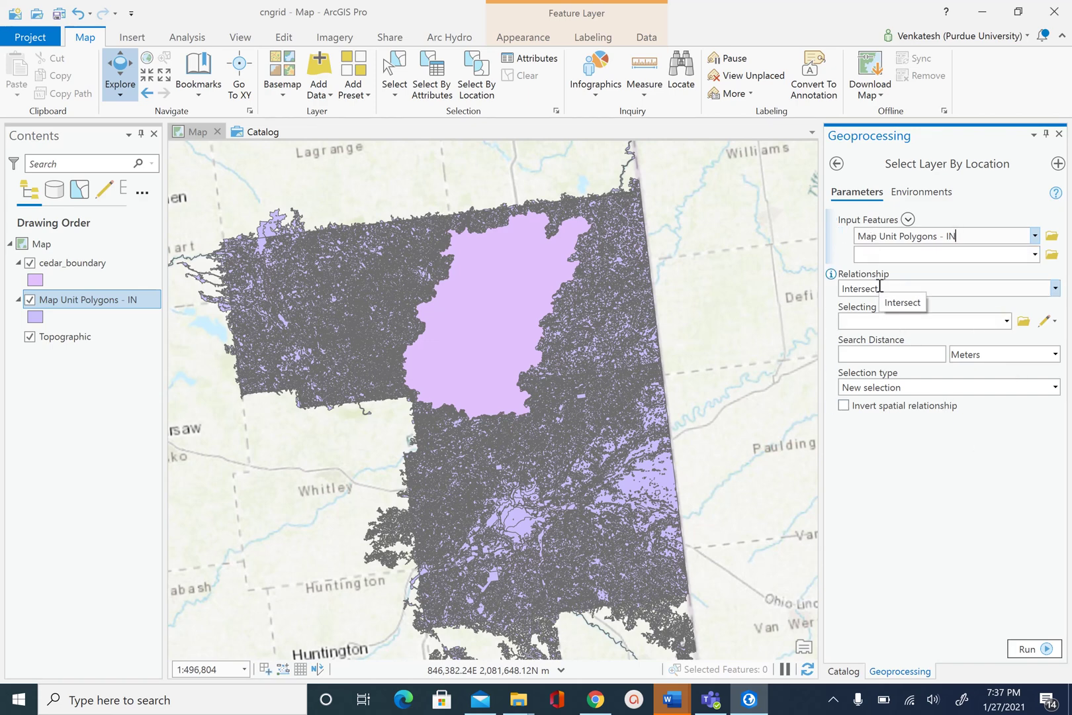
pyautogui.click(1006, 321)
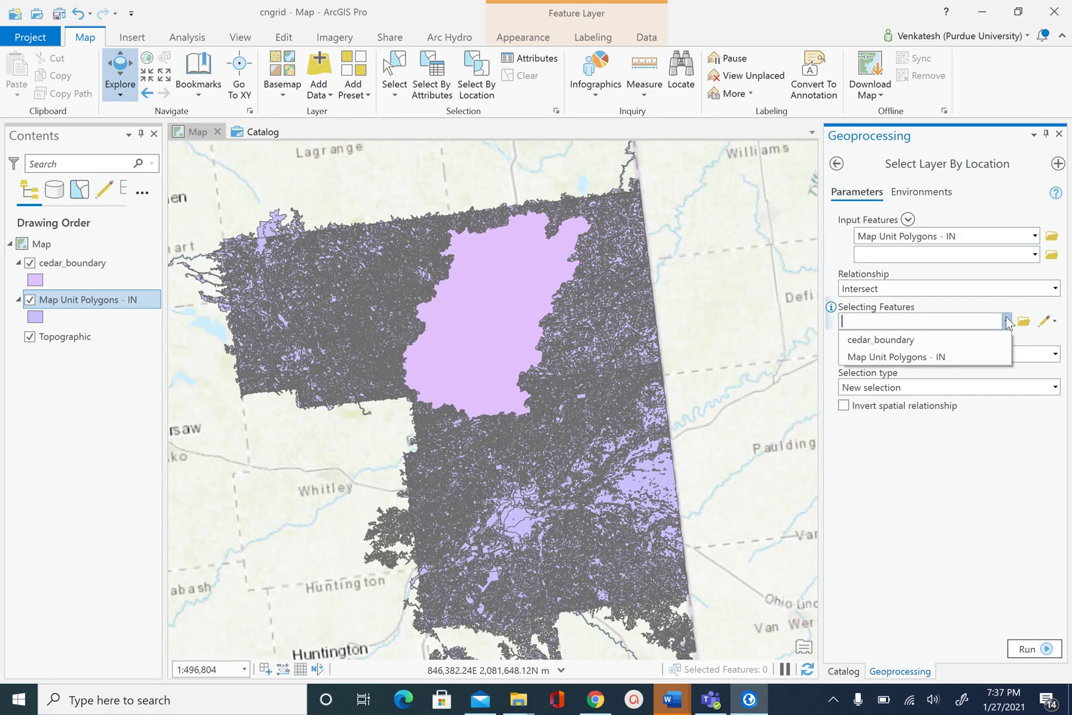
pyautogui.click(893, 344)
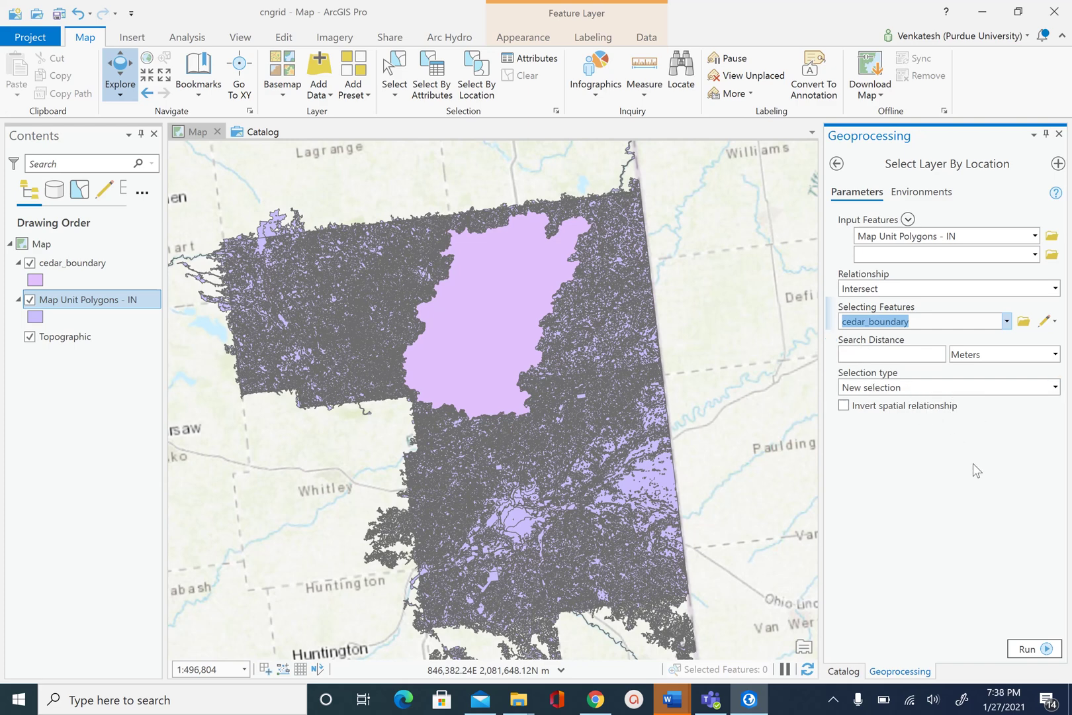
pyautogui.click(1029, 649)
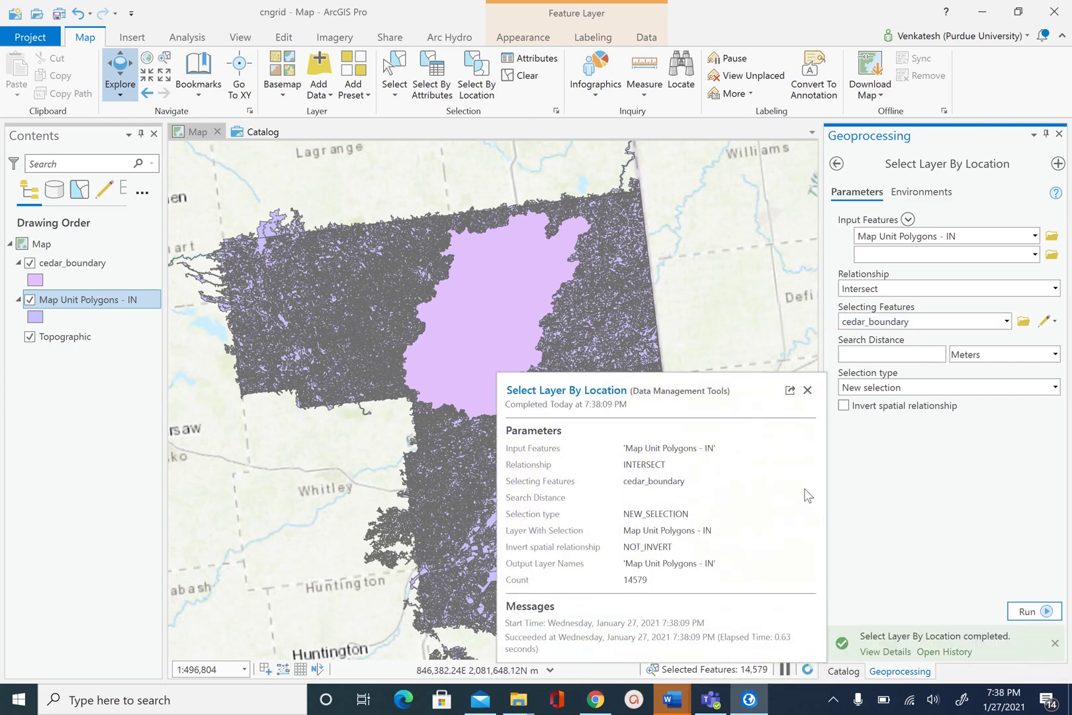
pyautogui.click(808, 390)
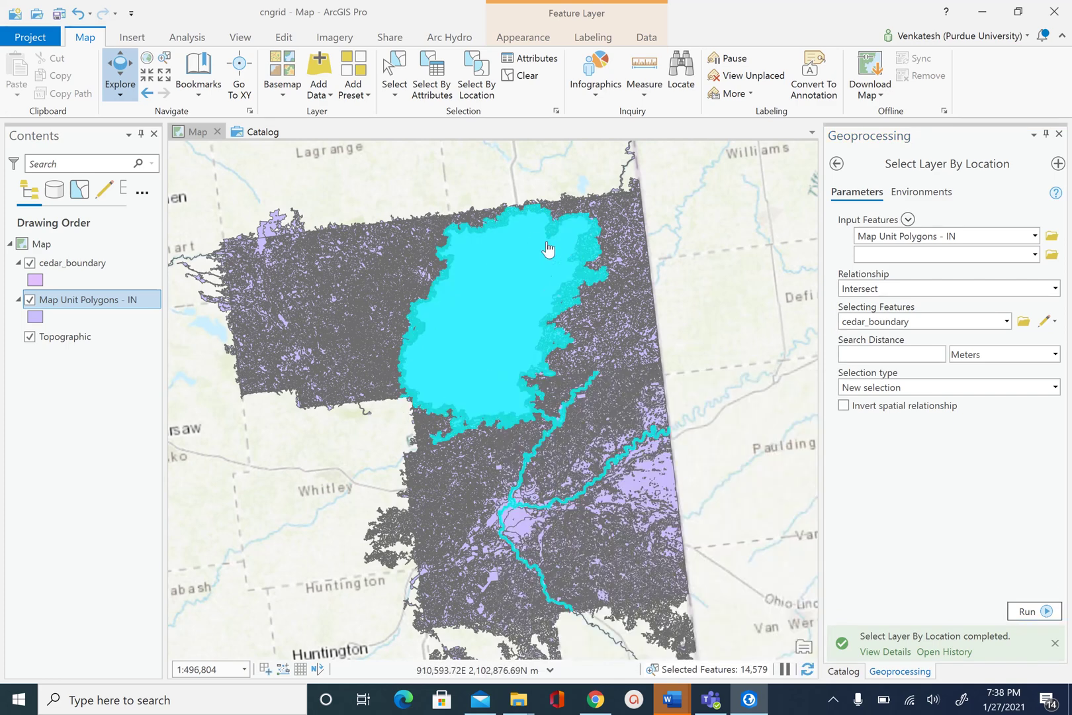
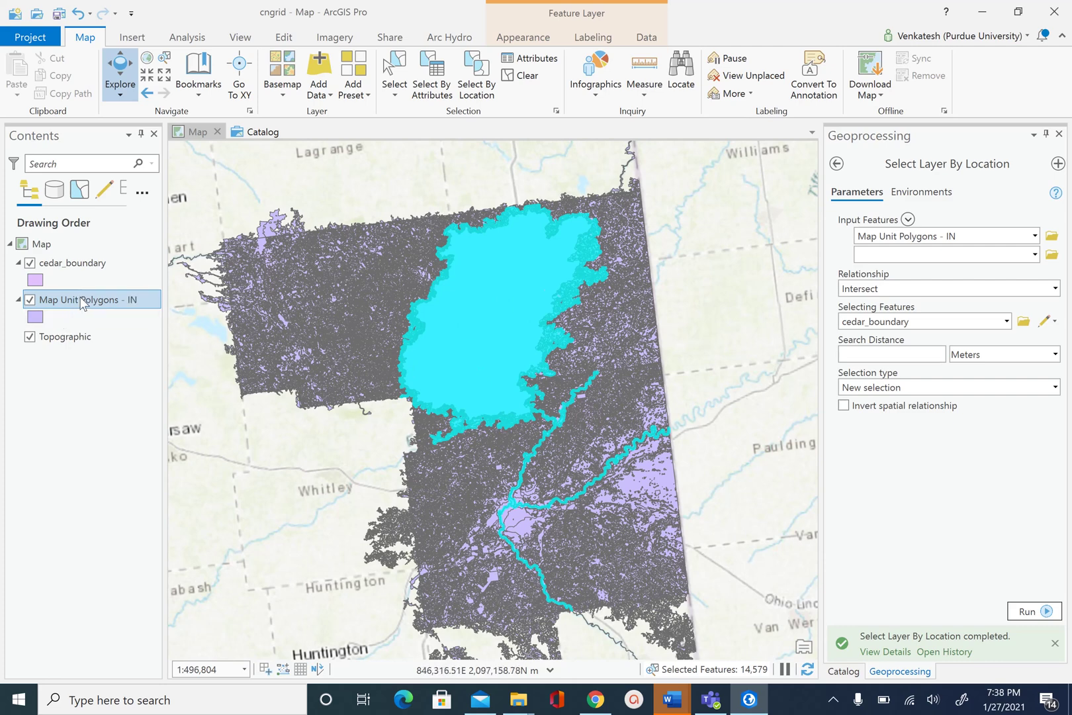
# Export the selected Map Unit Polygons - IN features to the Spatial dataset of cedar_ssurgo.gdb as cedar_soil
pyautogui.rightClick(81, 303)
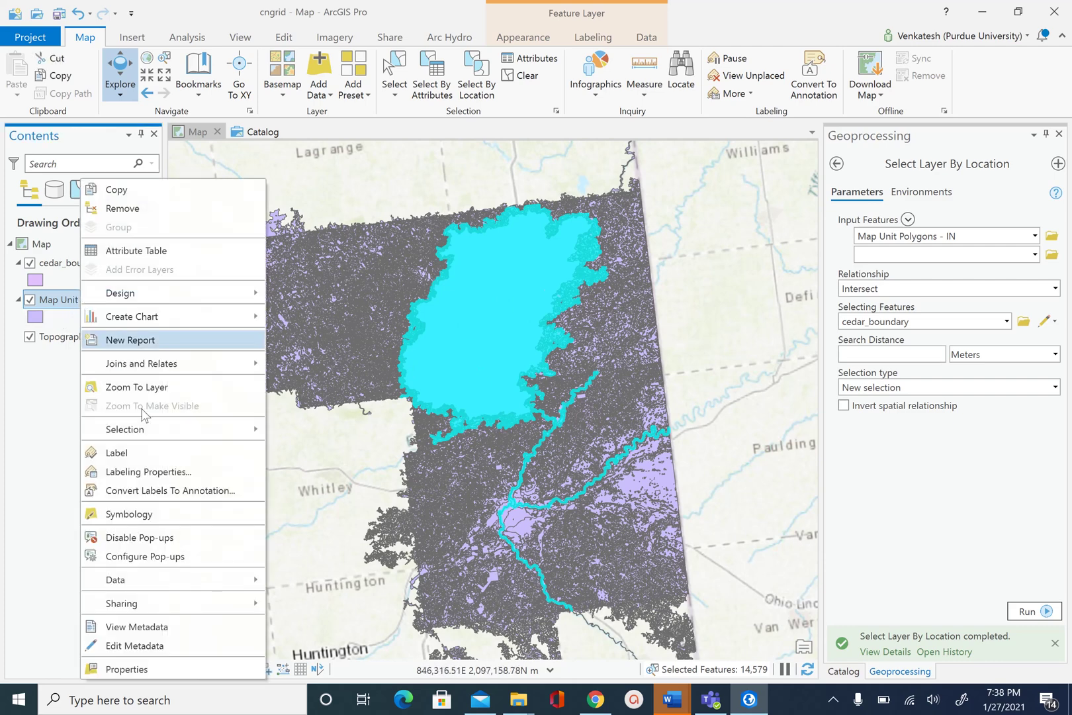
pyautogui.moveTo(183, 584)
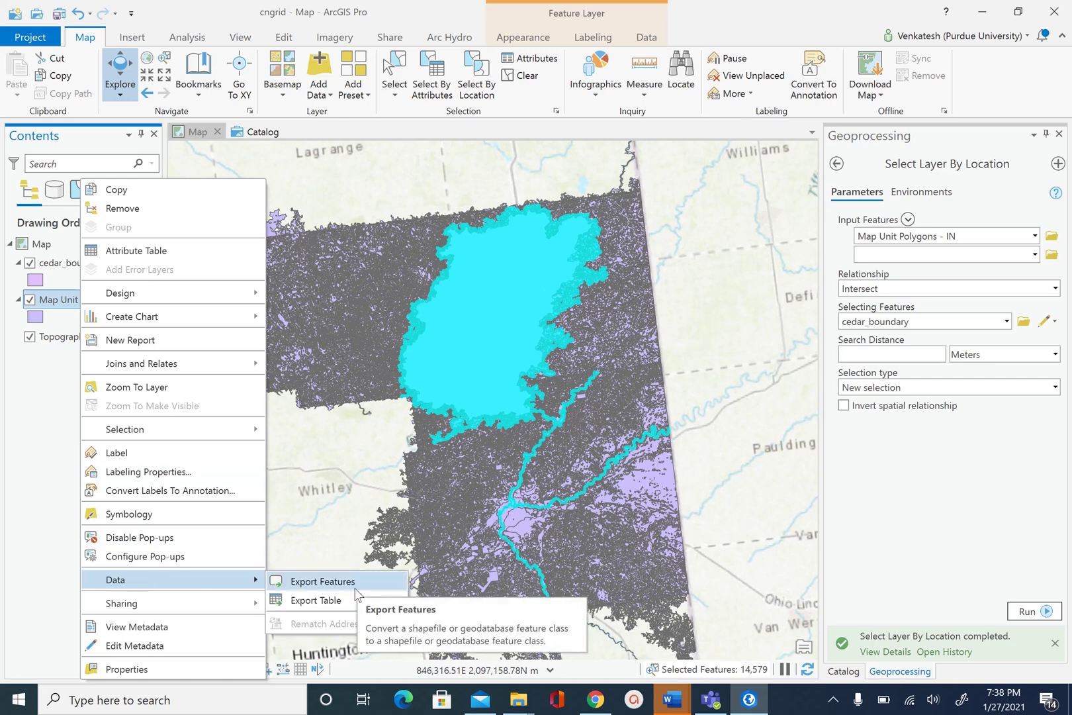
pyautogui.click(322, 581)
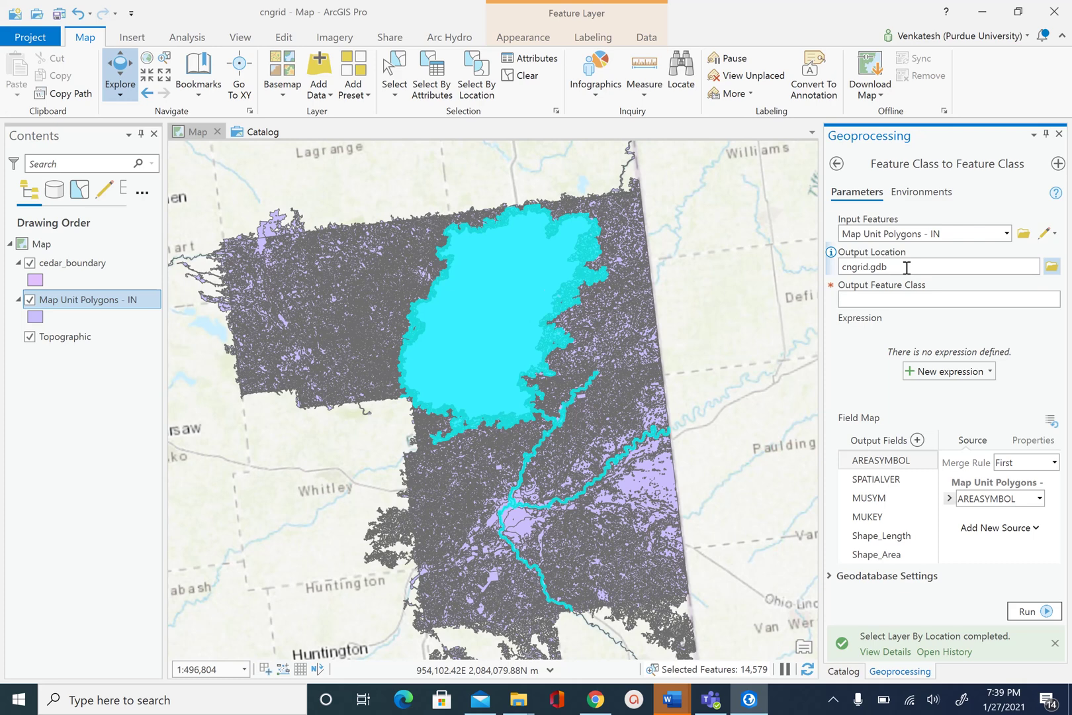
pyautogui.click(1051, 266)
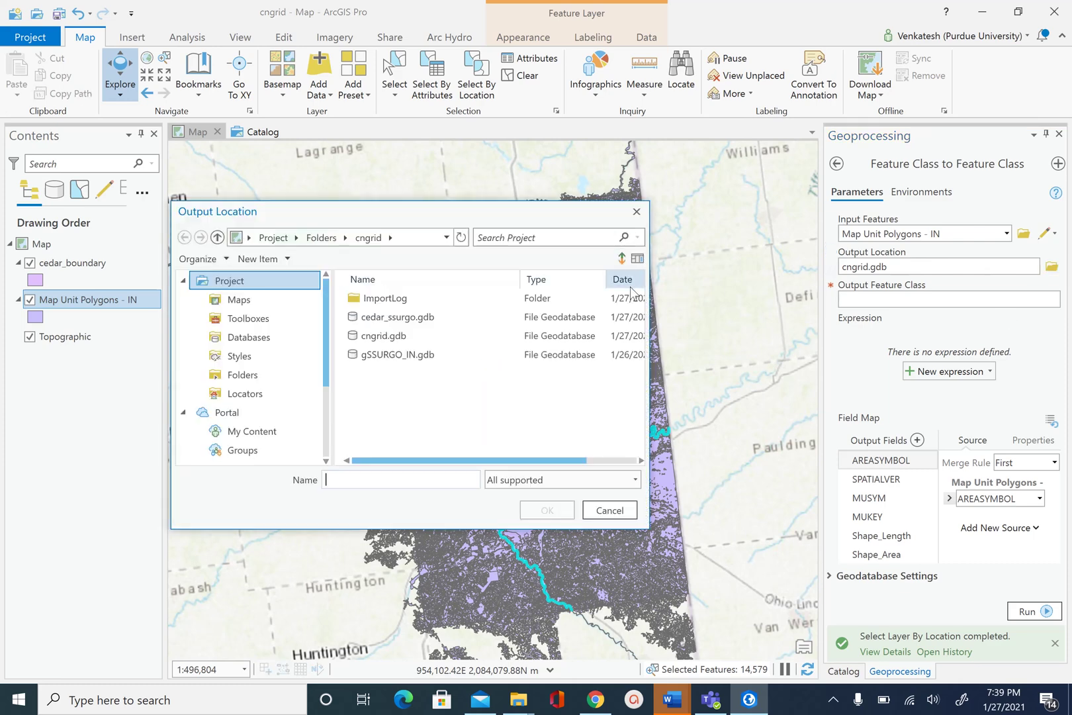
pyautogui.click(436, 323)
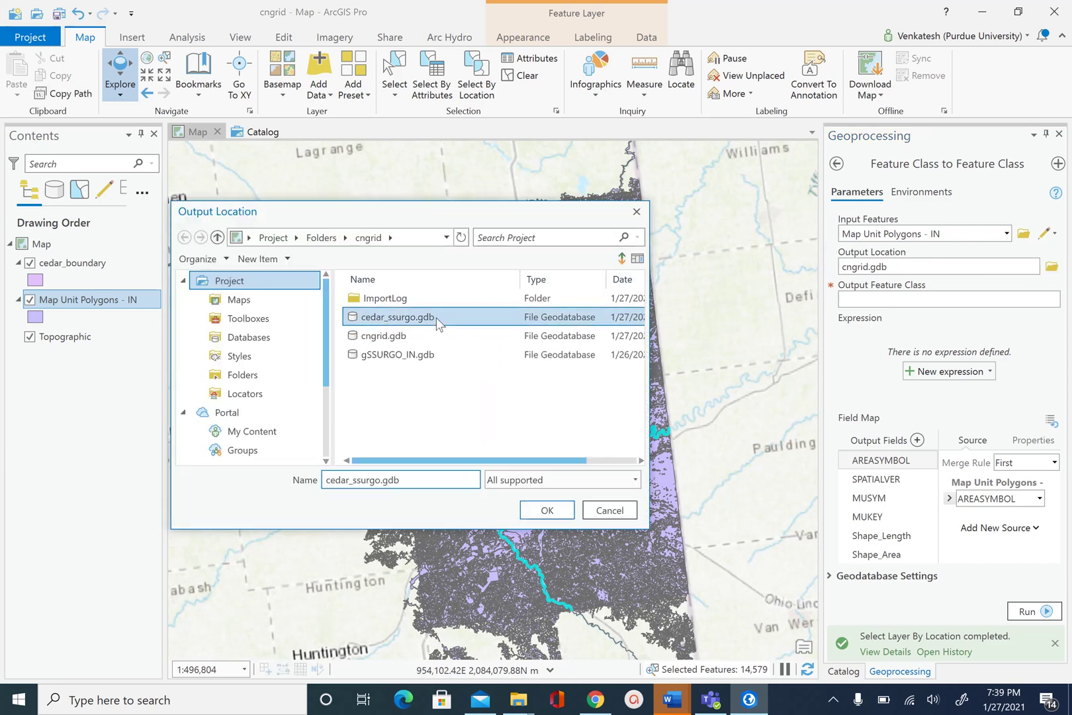
pyautogui.doubleClick(437, 323)
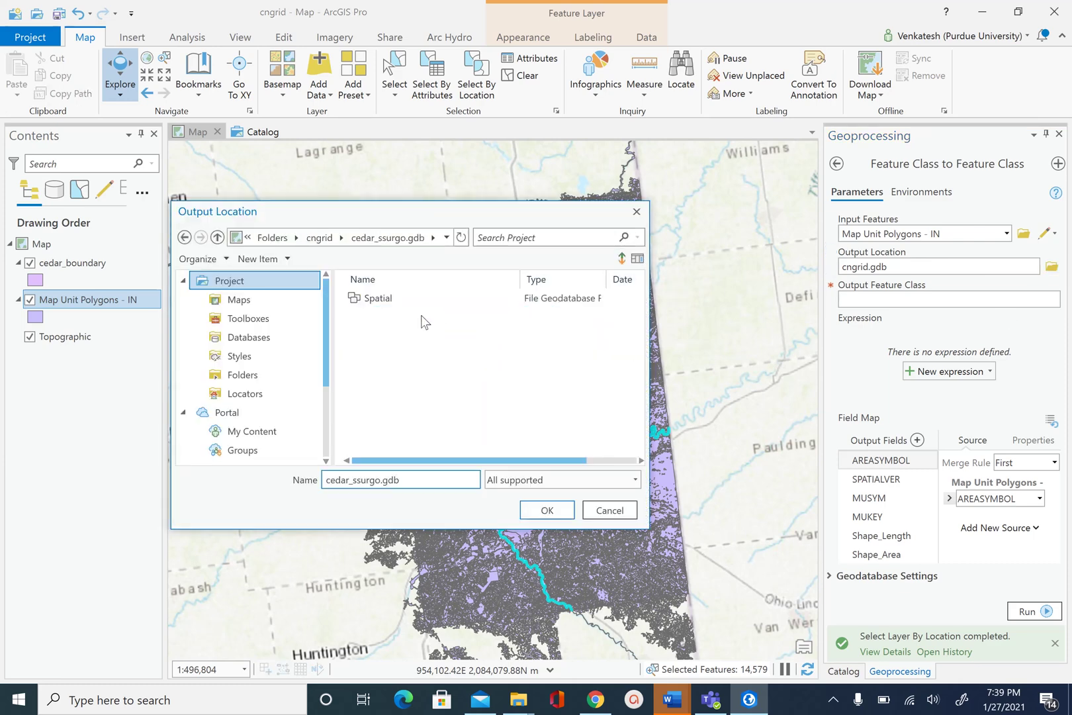
pyautogui.click(374, 301)
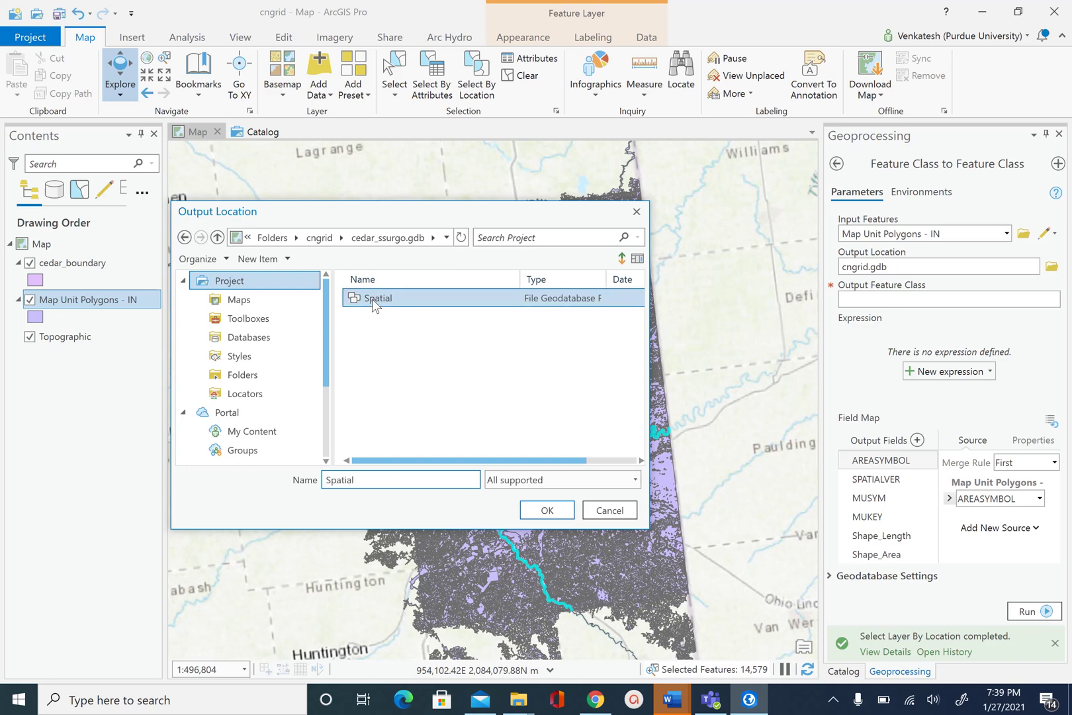
pyautogui.click(546, 511)
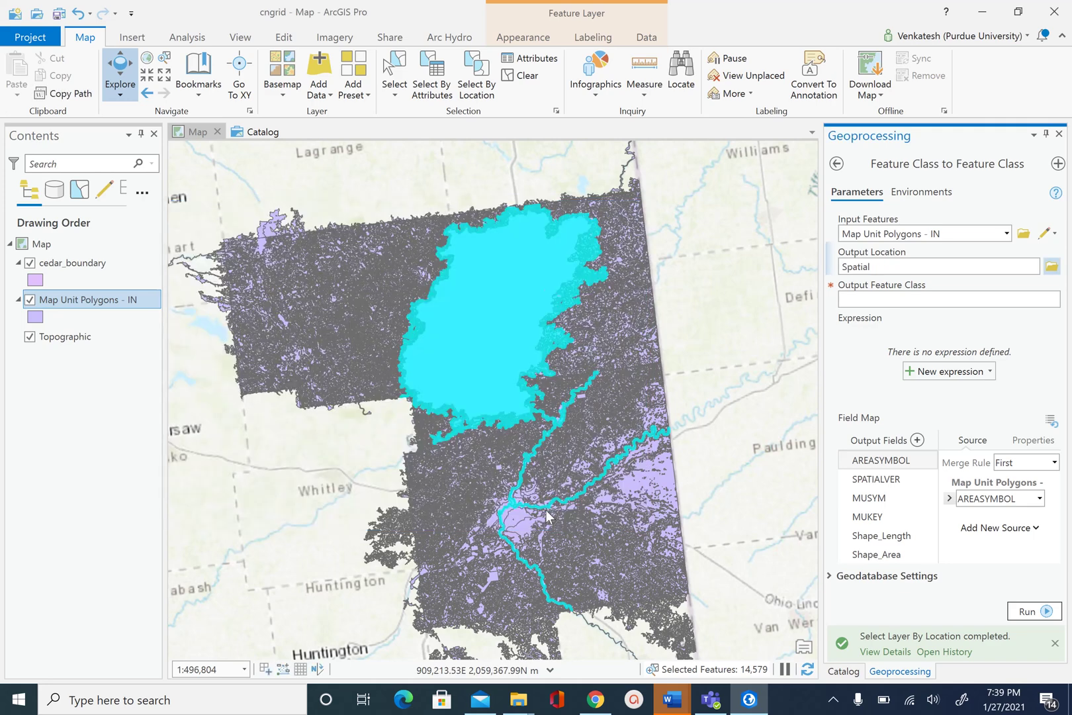
pyautogui.click(908, 299)
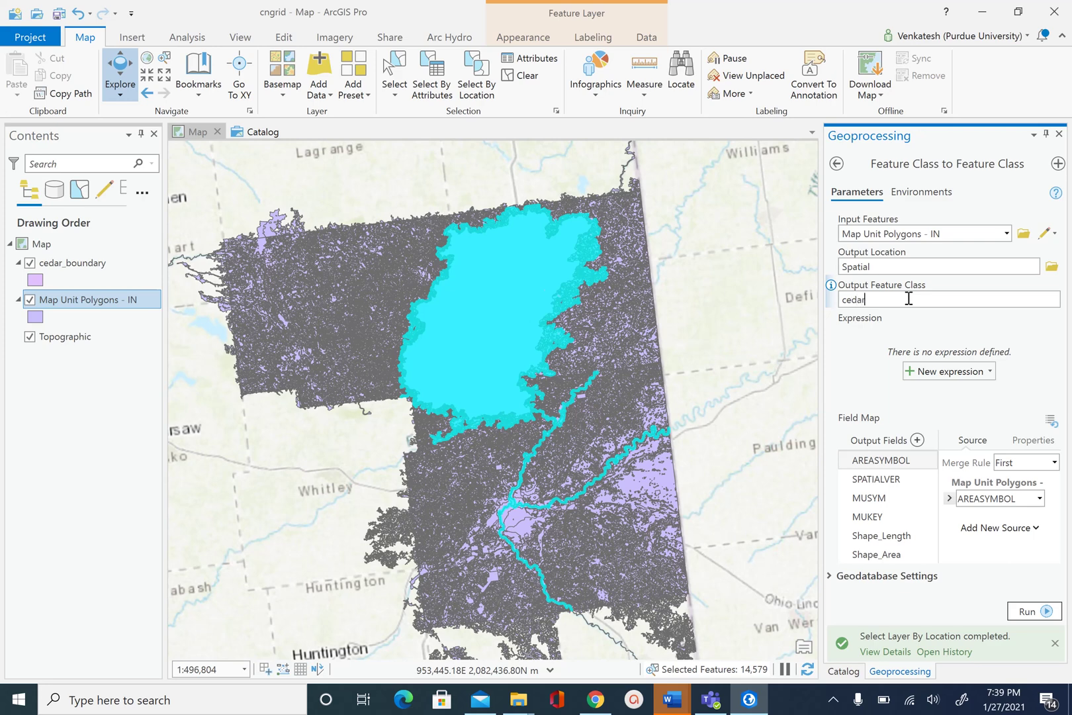
pyautogui.write('cedar_soil')
pyautogui.click(1027, 612)
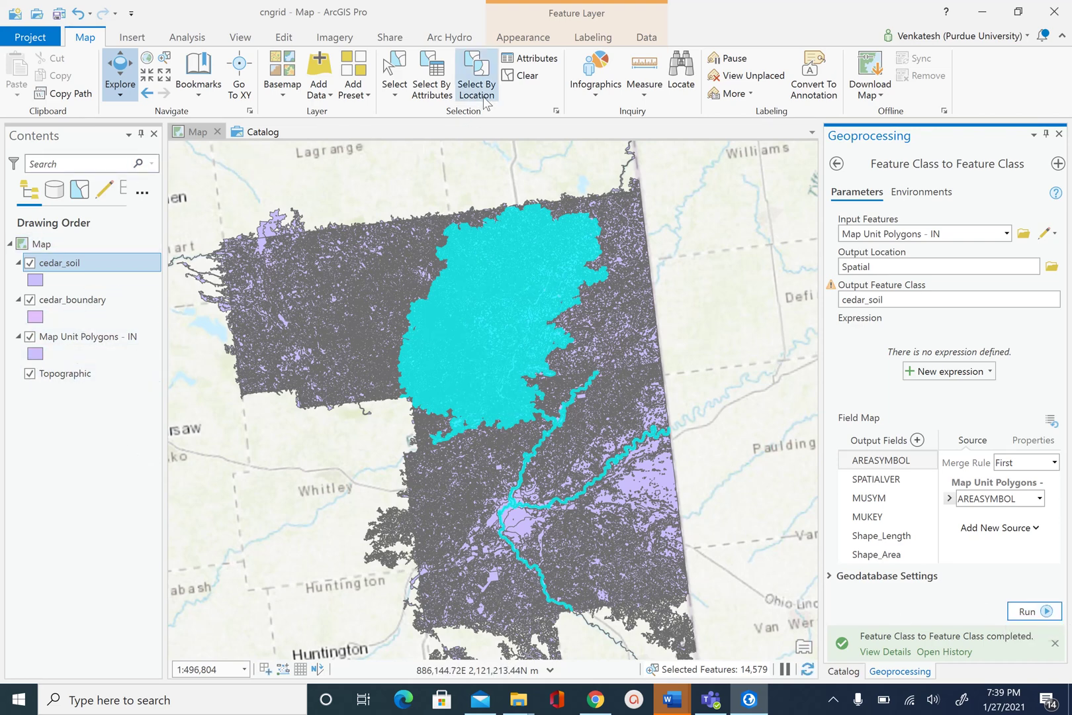
# Clear the feature selection and hide the Map Unit Polygons - IN layer, leaving cedar_soil displayed
pyautogui.click(392, 95)
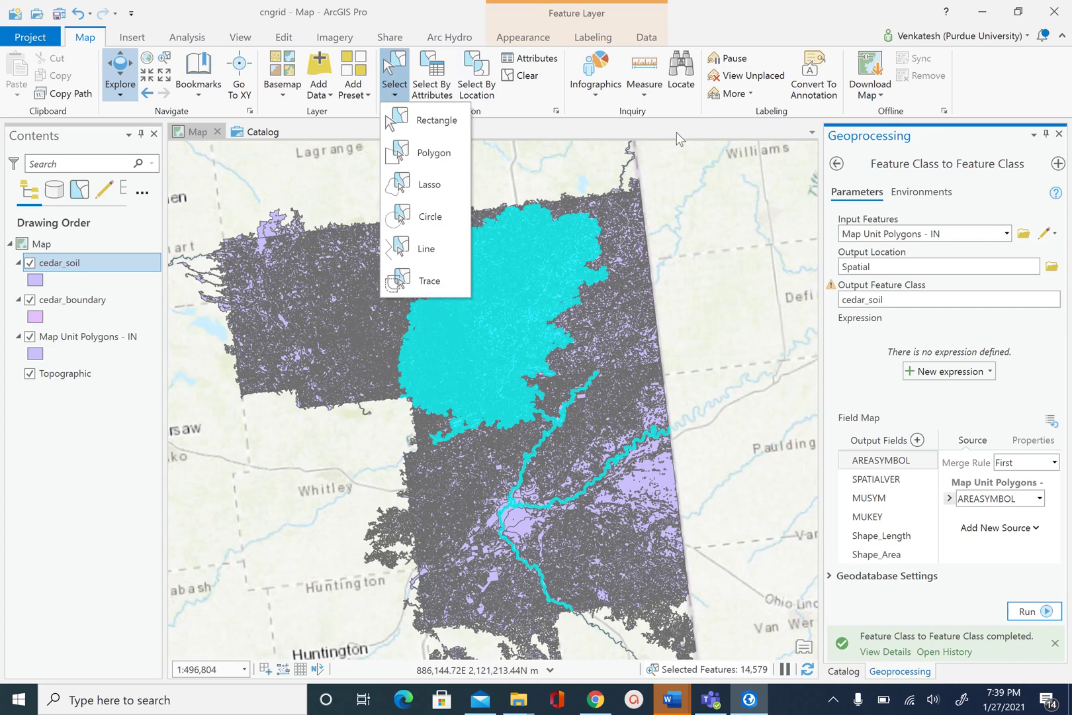
pyautogui.click(713, 180)
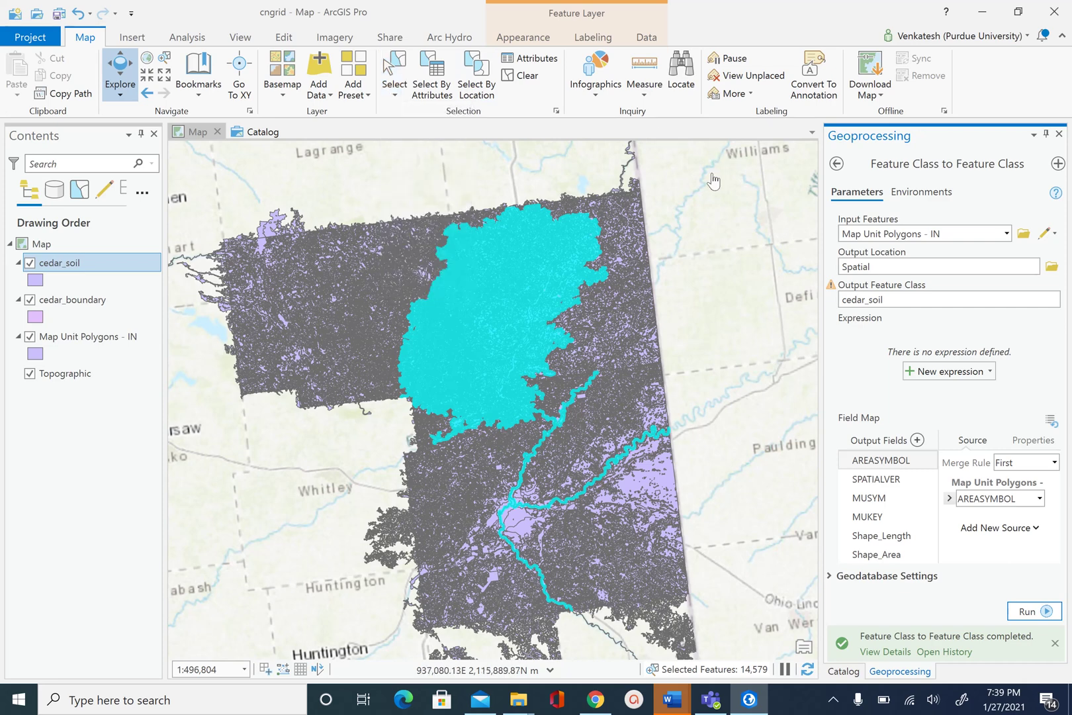
pyautogui.click(521, 76)
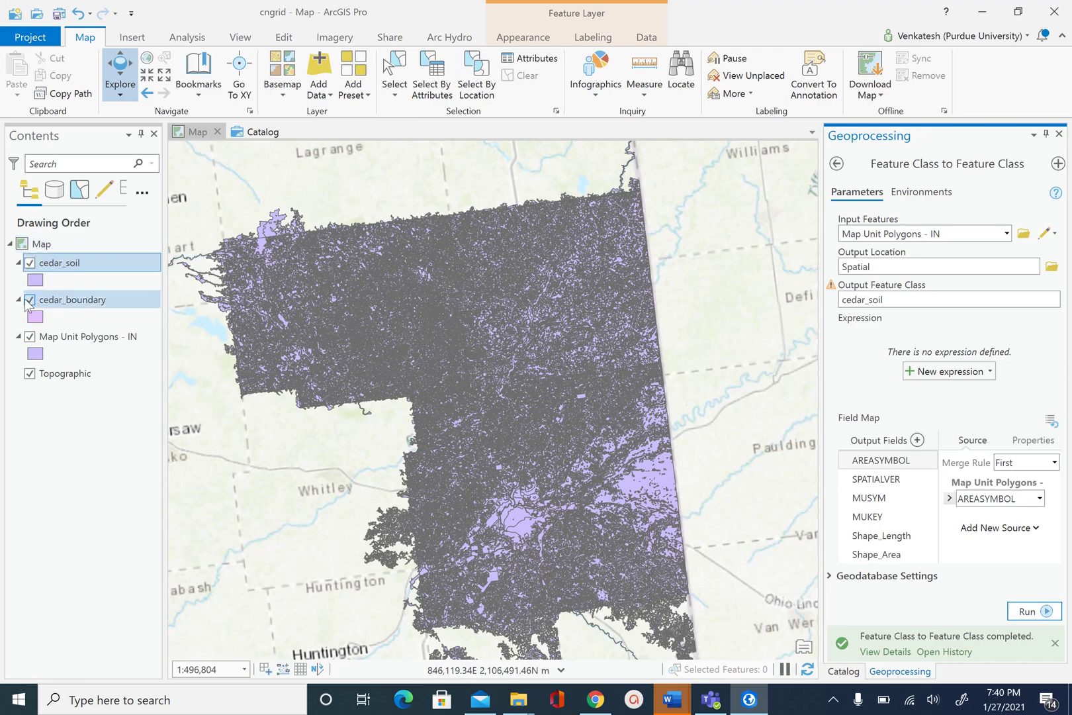
pyautogui.click(29, 337)
pyautogui.scroll(2, 482, 336)
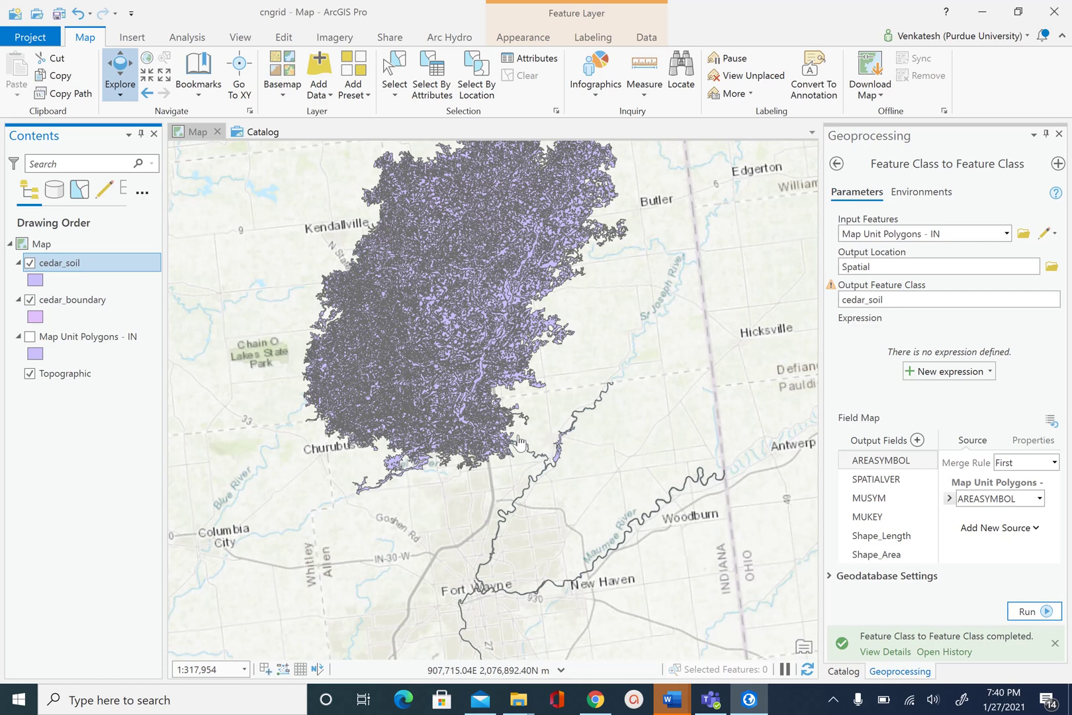
# Check the contents of the Spatial feature dataset in cedar_ssurgo.gdb
pyautogui.click(836, 165)
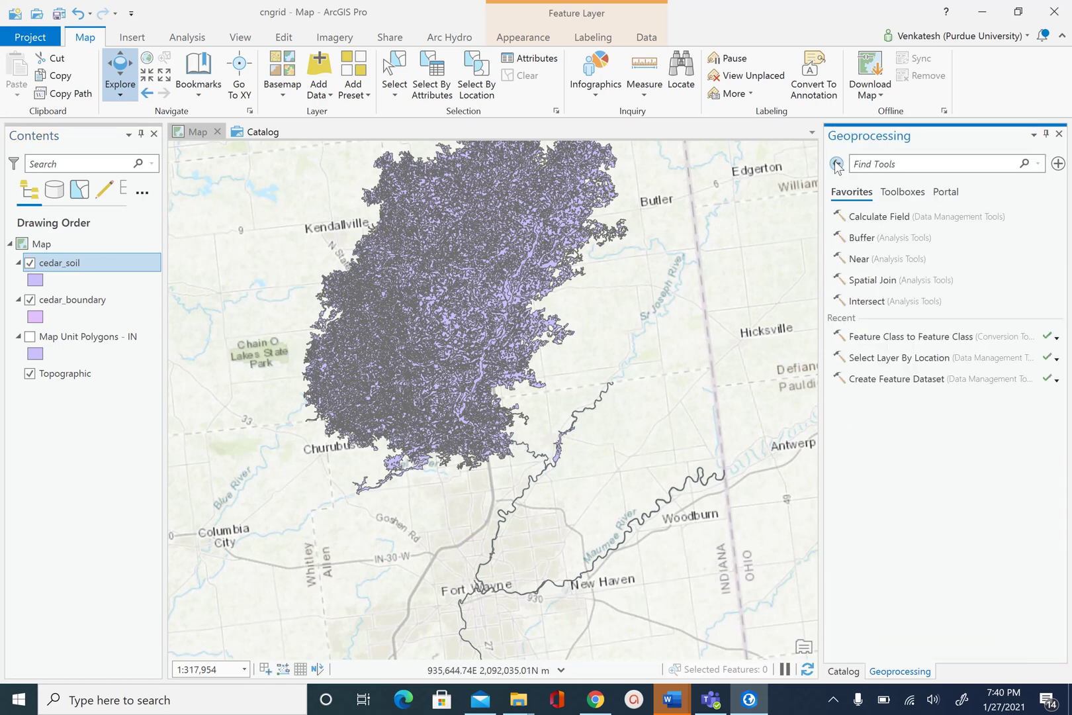
pyautogui.click(847, 671)
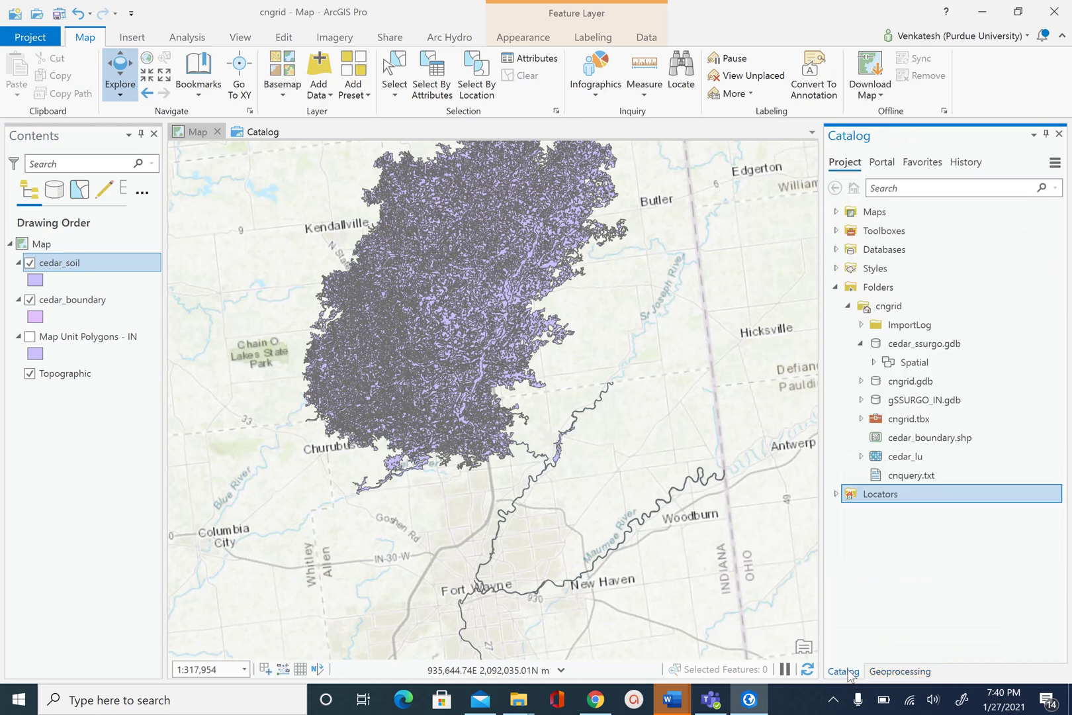
pyautogui.click(873, 362)
pyautogui.click(922, 344)
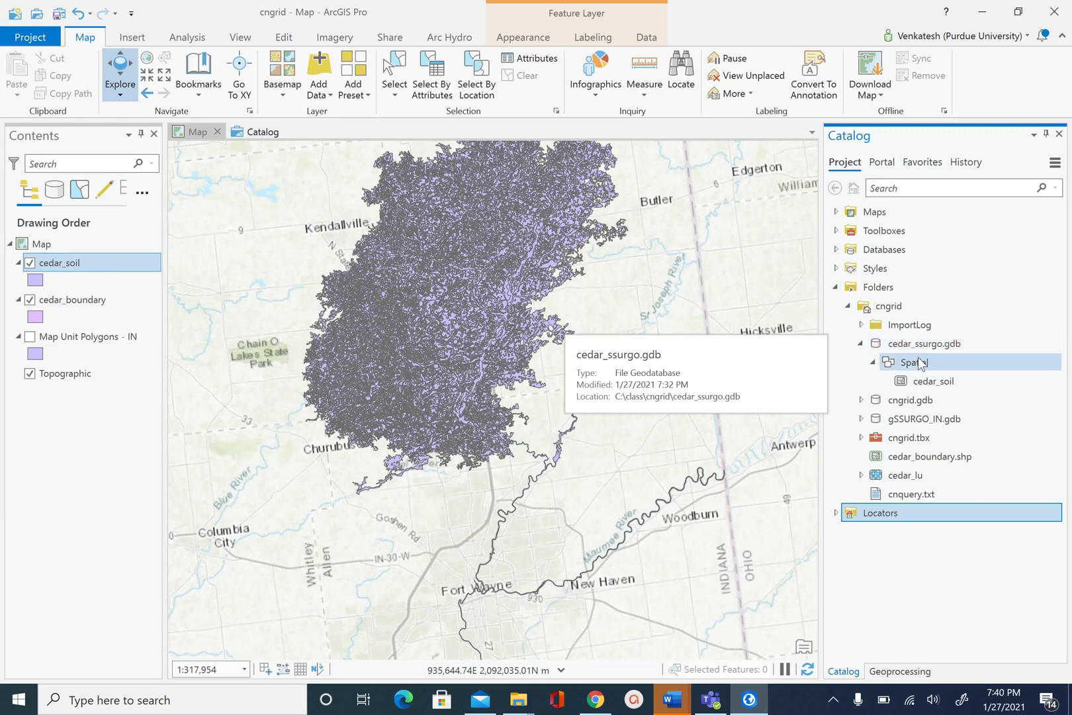
pyautogui.click(922, 382)
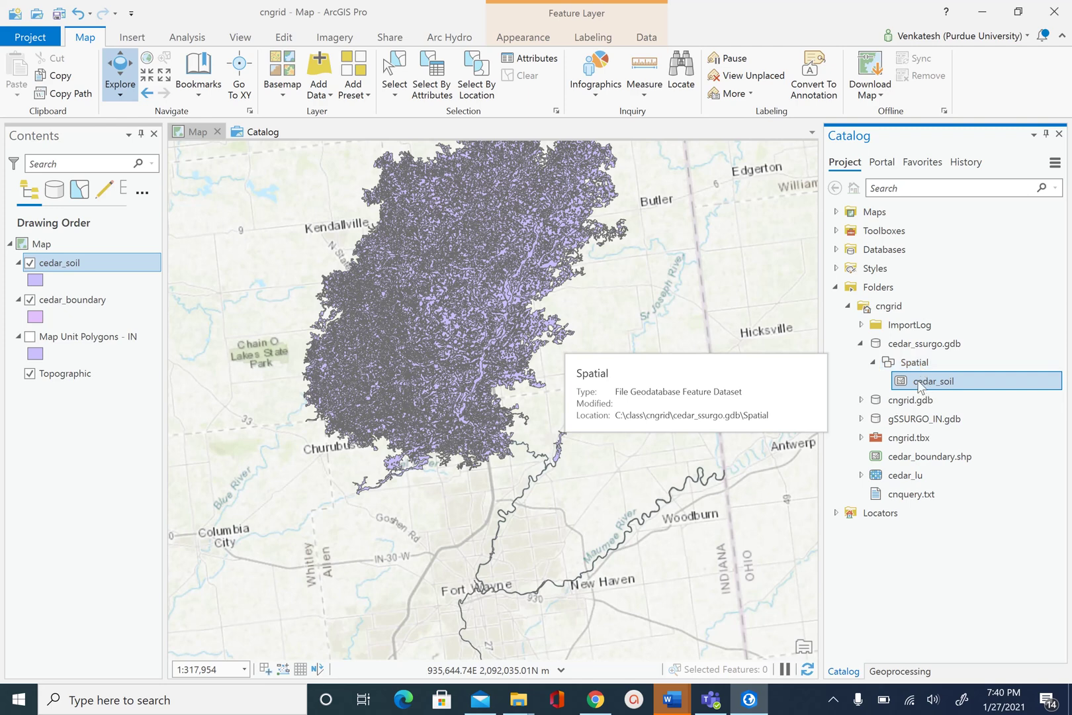
pyautogui.click(1017, 589)
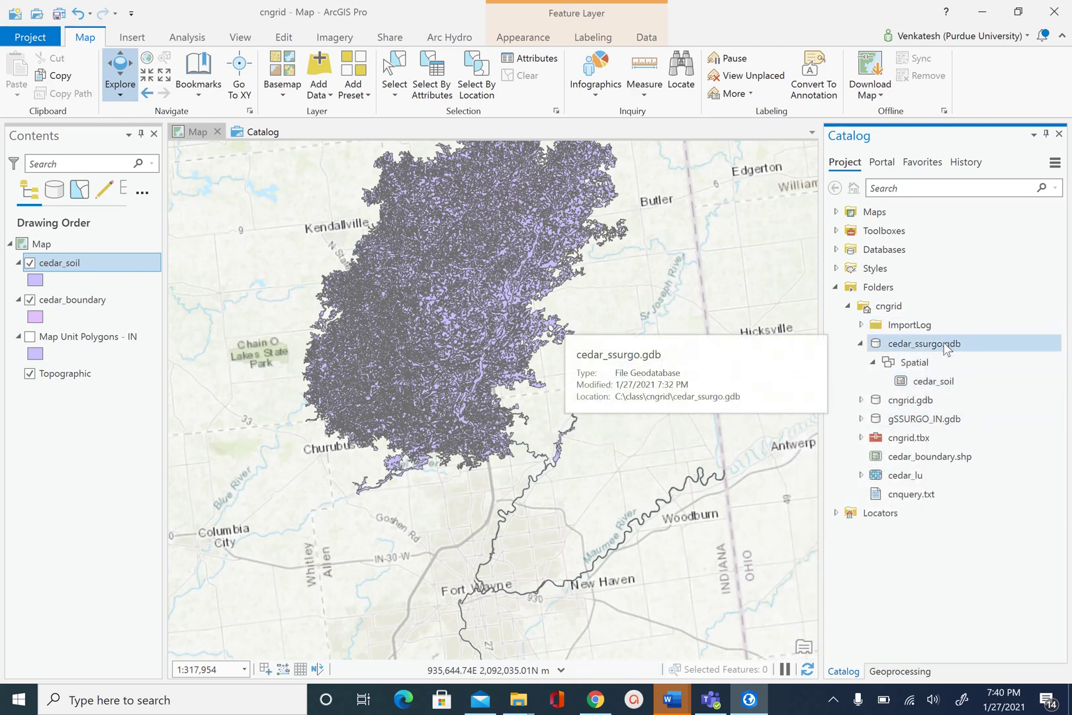
# Set up a single-table import into cedar_ssurgo.gdb using the component table from gSSURGO_IN.gdb as input rows
pyautogui.rightClick(946, 349)
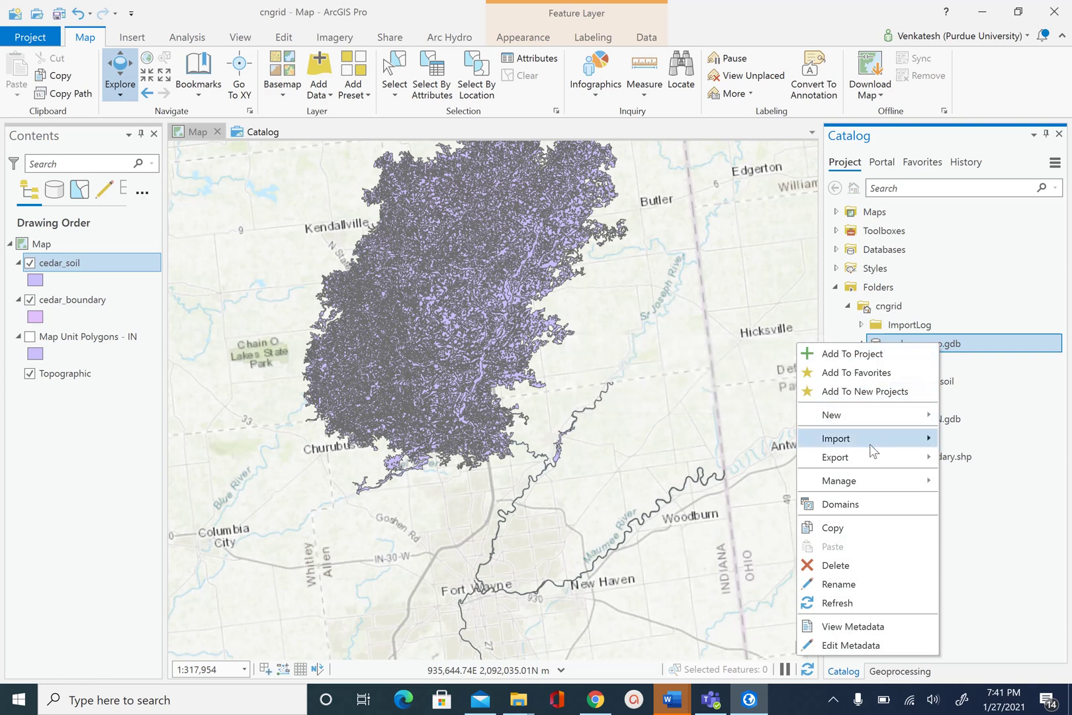
pyautogui.moveTo(871, 446)
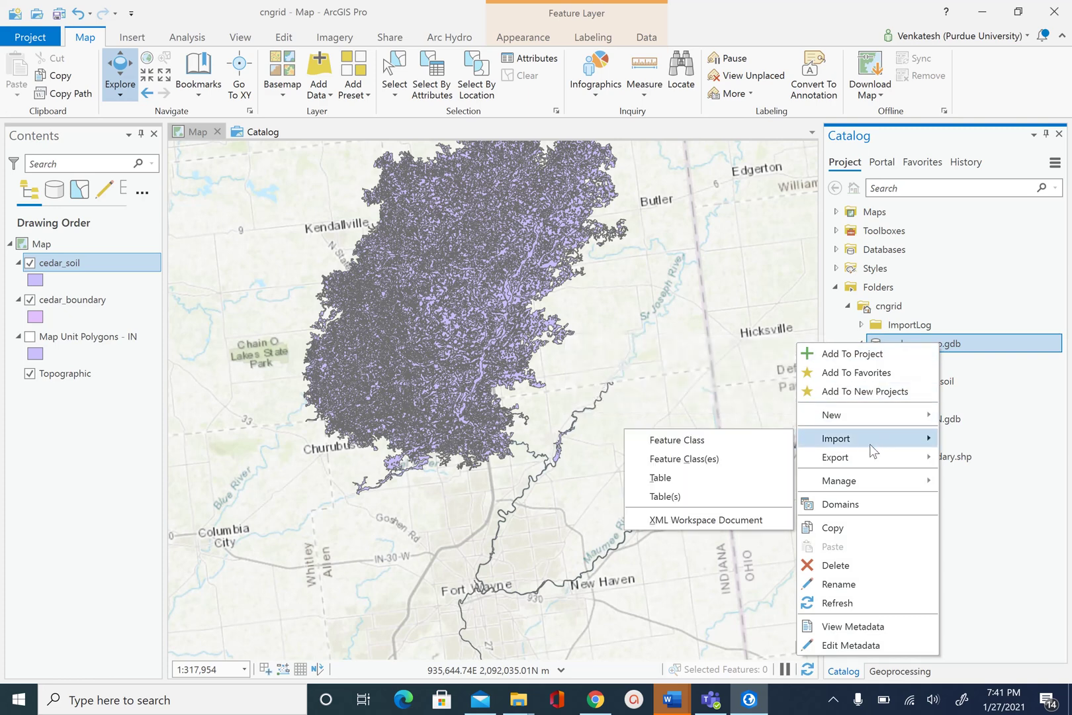
pyautogui.click(679, 485)
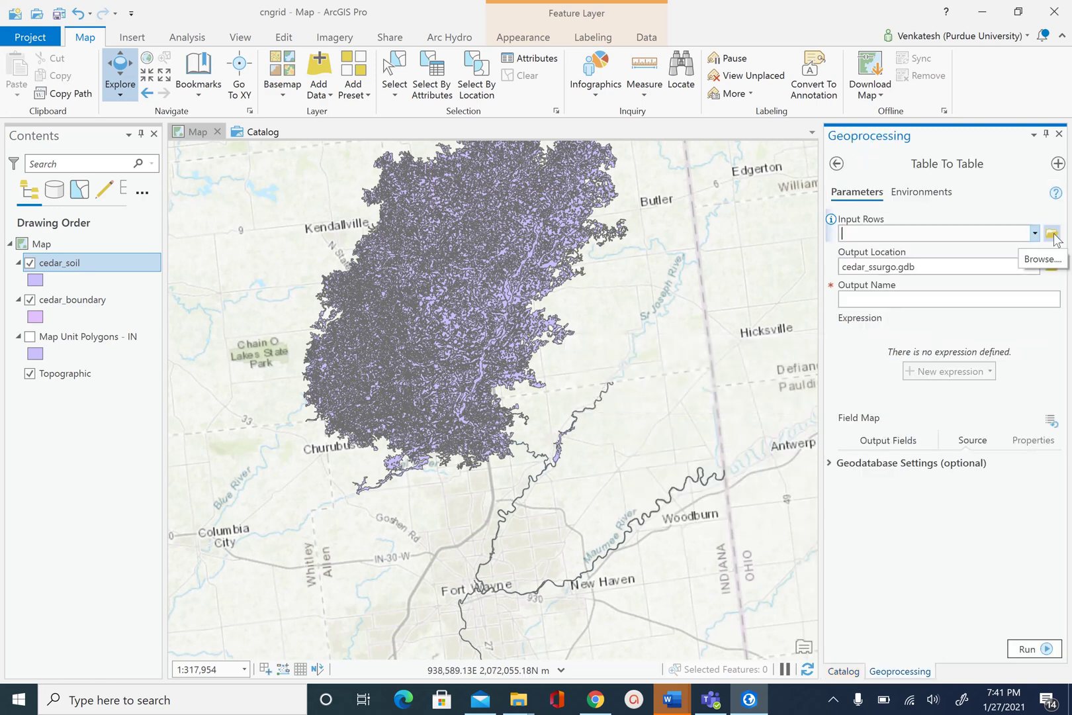
pyautogui.click(1052, 235)
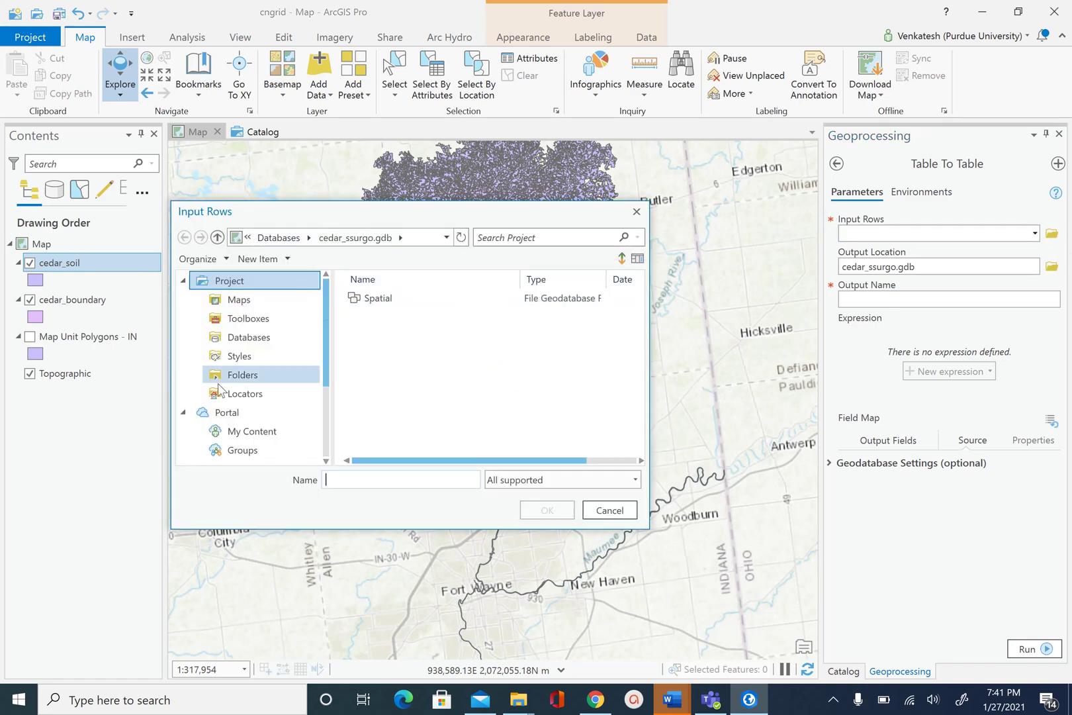
pyautogui.click(261, 375)
pyautogui.click(391, 298)
pyautogui.doubleClick(391, 299)
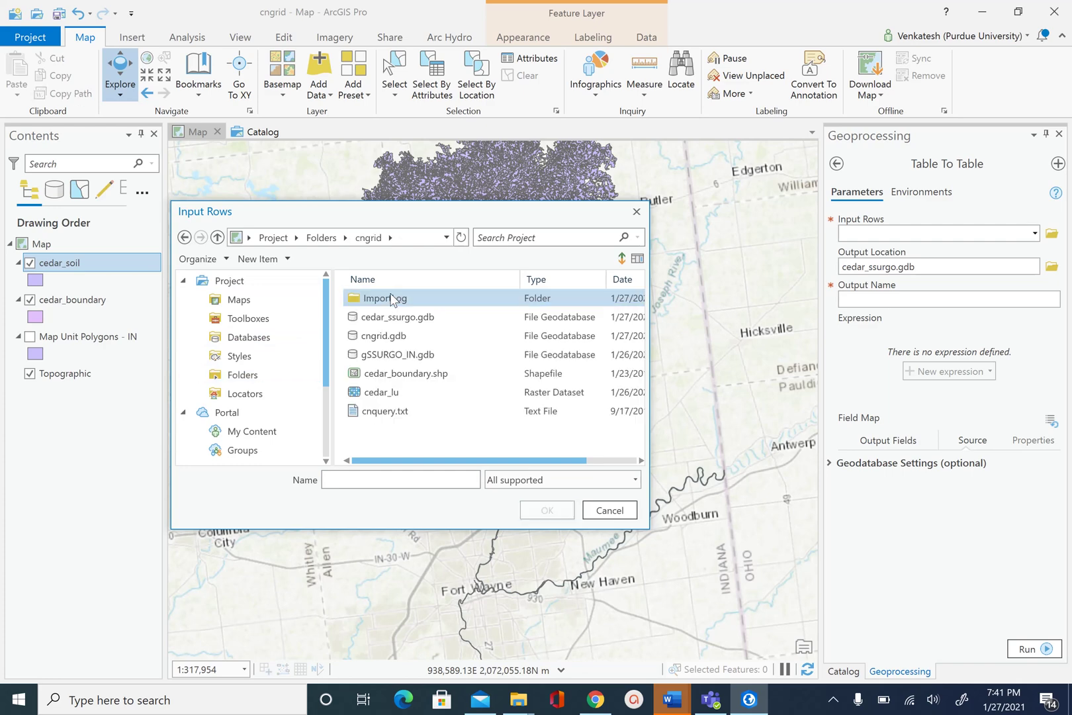
pyautogui.doubleClick(407, 362)
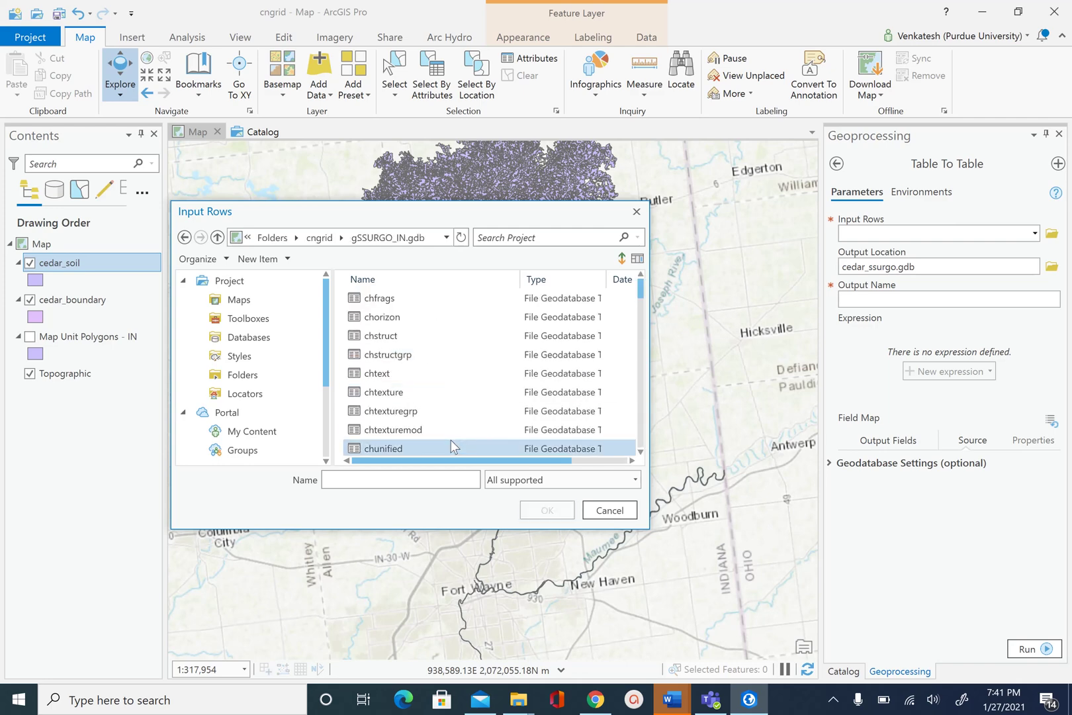
pyautogui.moveTo(641, 295); pyautogui.dragTo(642, 305)
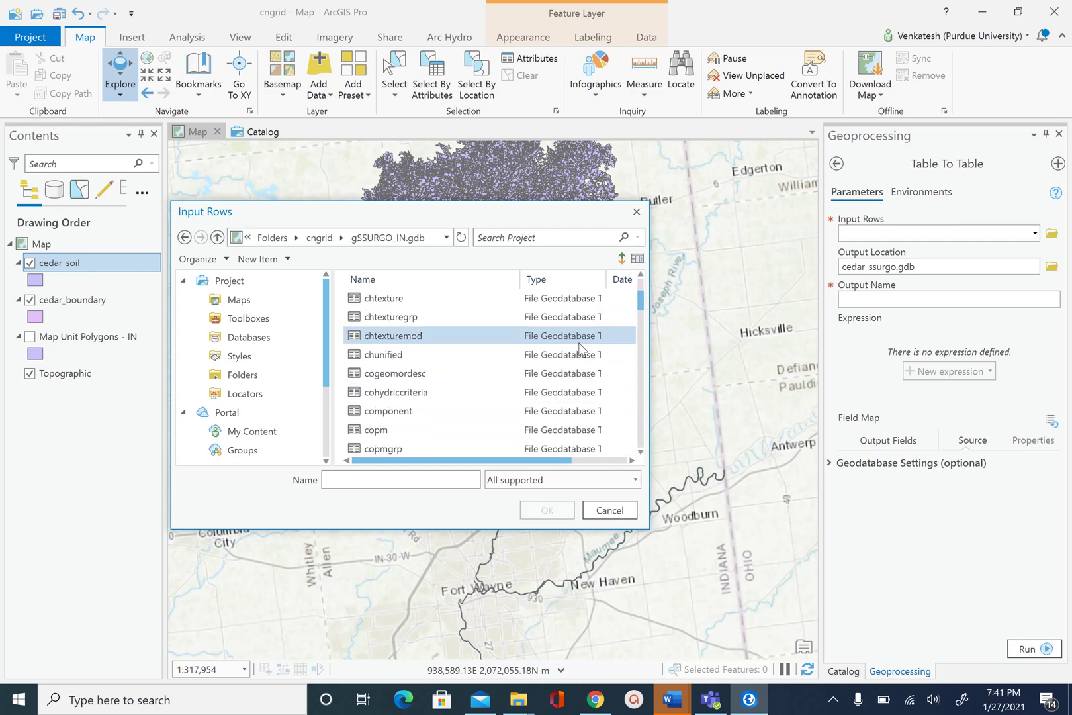
pyautogui.click(395, 411)
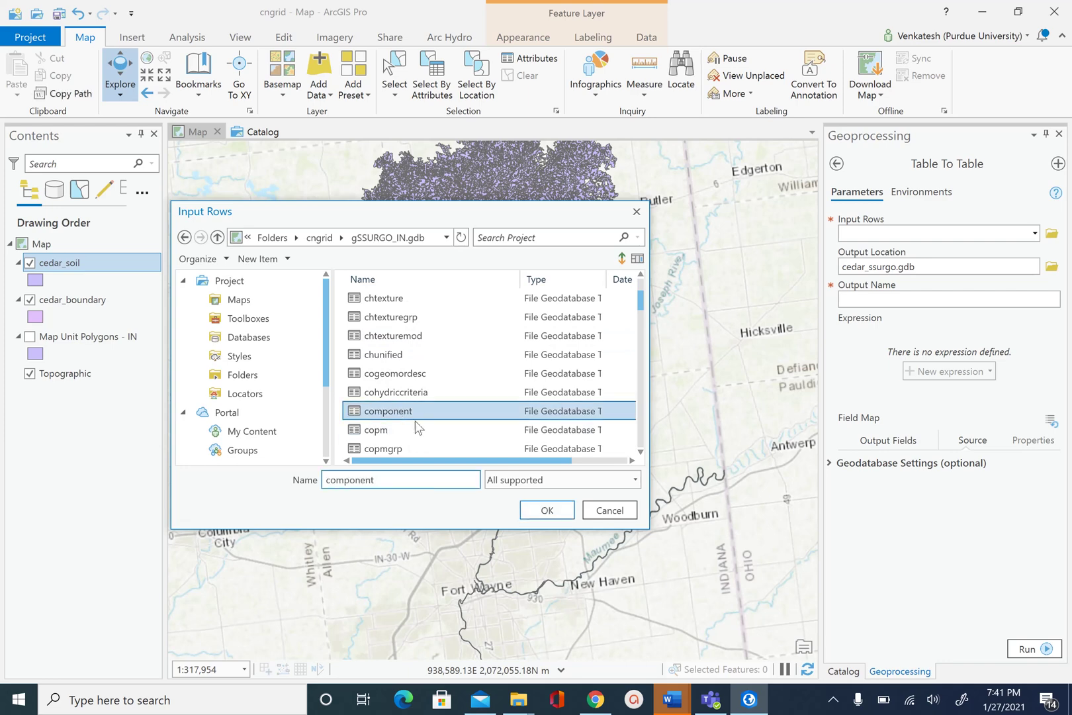
pyautogui.click(547, 510)
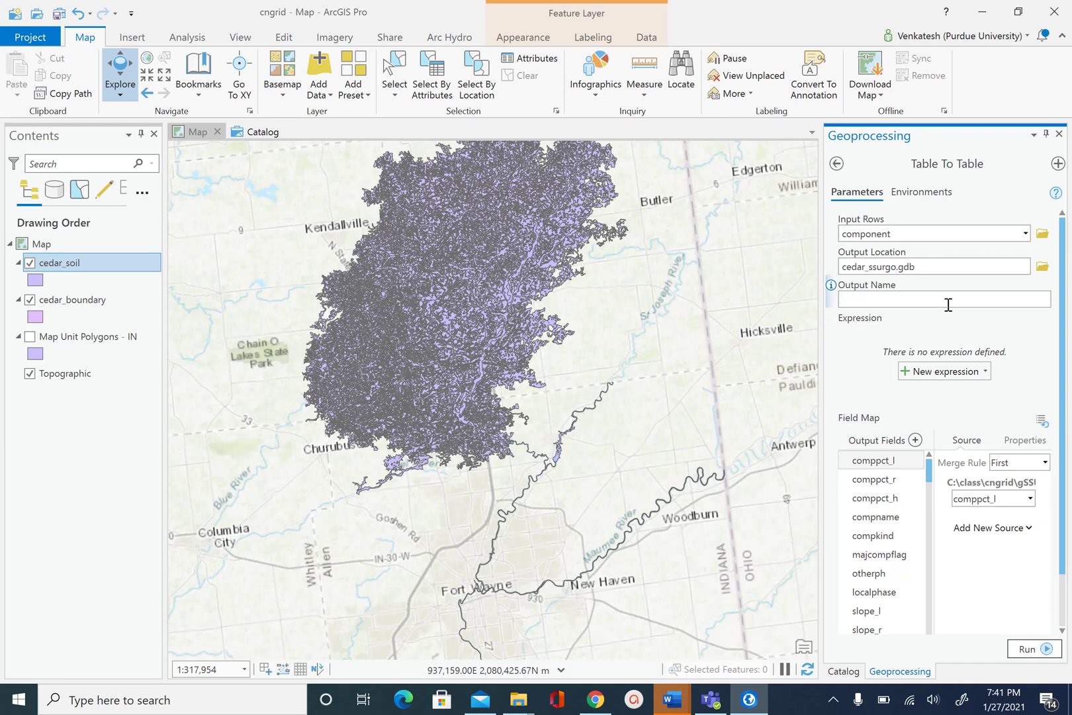
# Name the output table component, run Table To Table, and leave the tool
pyautogui.write('component')
pyautogui.click(1026, 650)
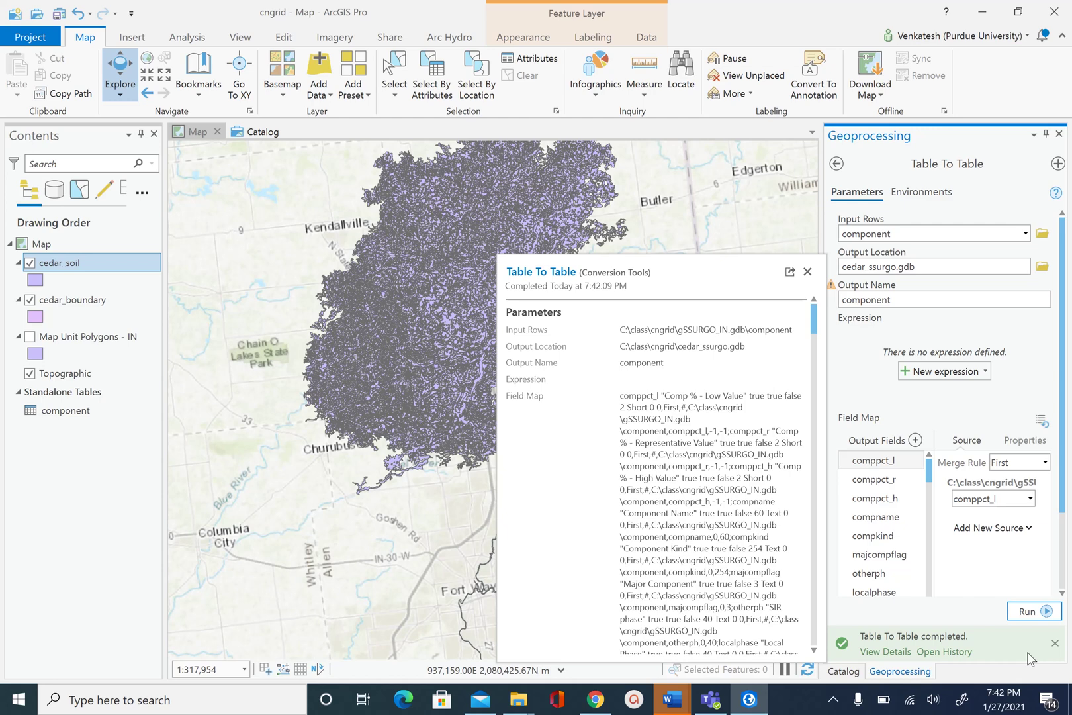
pyautogui.click(836, 165)
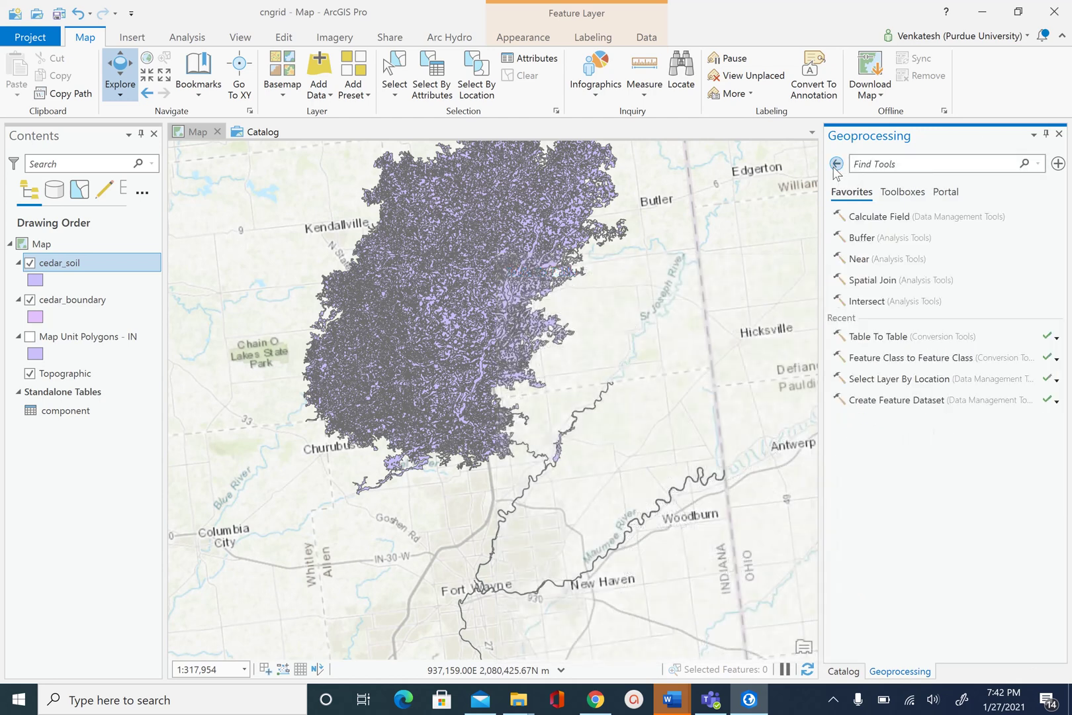
# Examine cedar_ssurgo.gdb in the project catalog, checking its Spatial dataset, cedar_soil feature class and component table
pyautogui.click(843, 671)
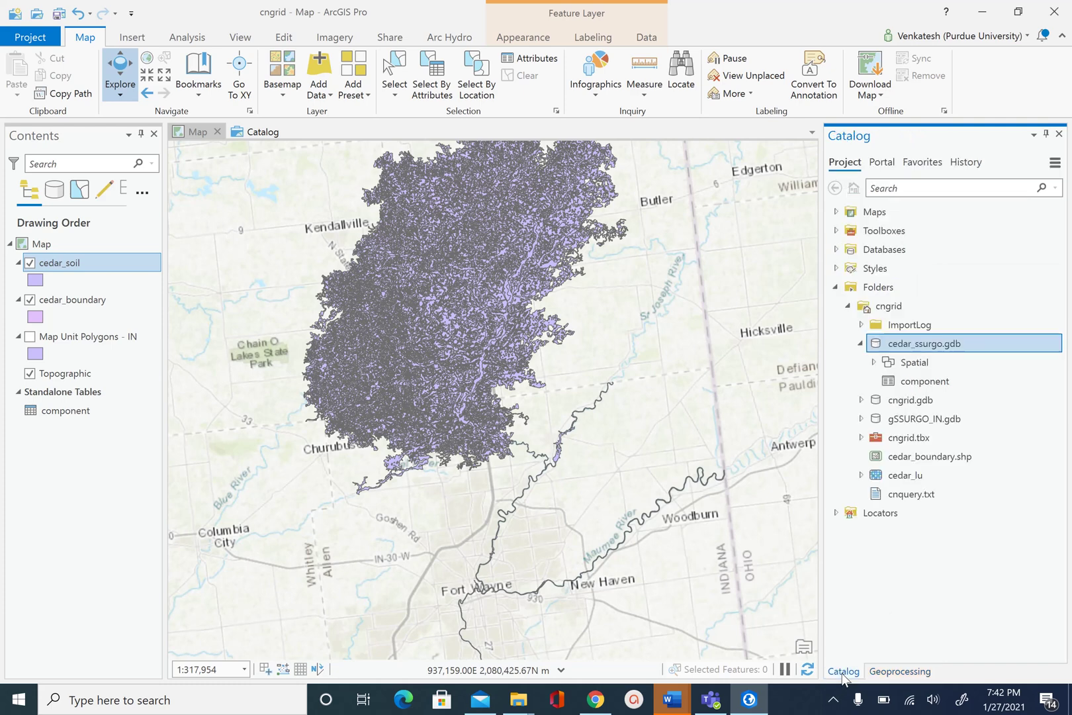
pyautogui.click(873, 362)
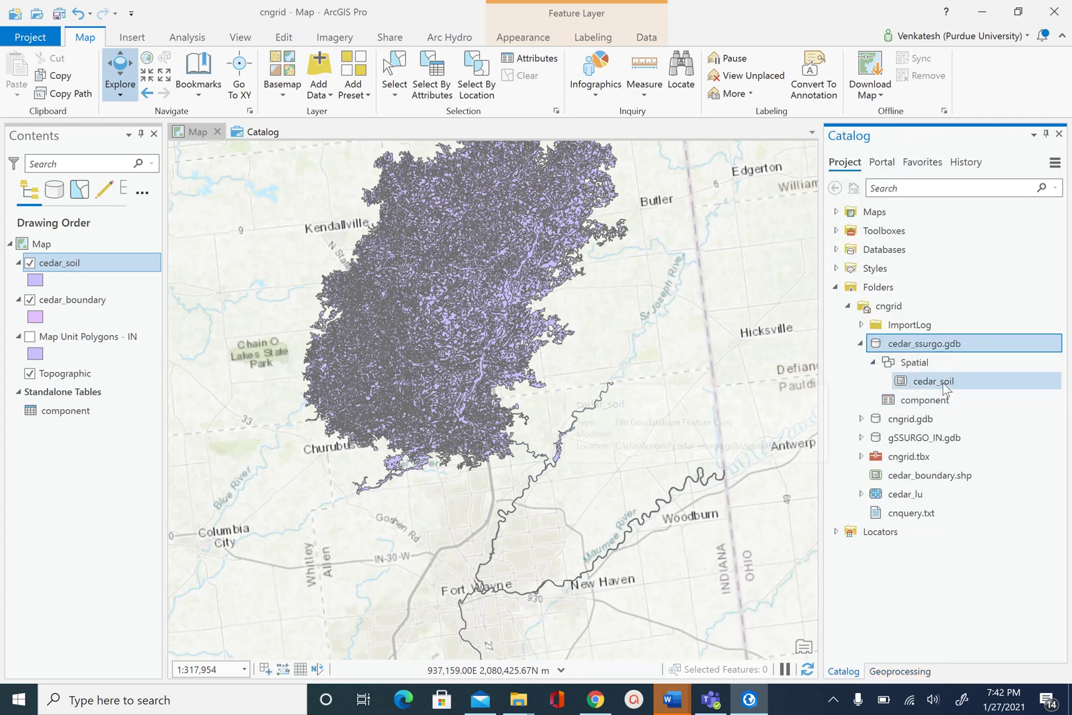
pyautogui.moveTo(945, 389)
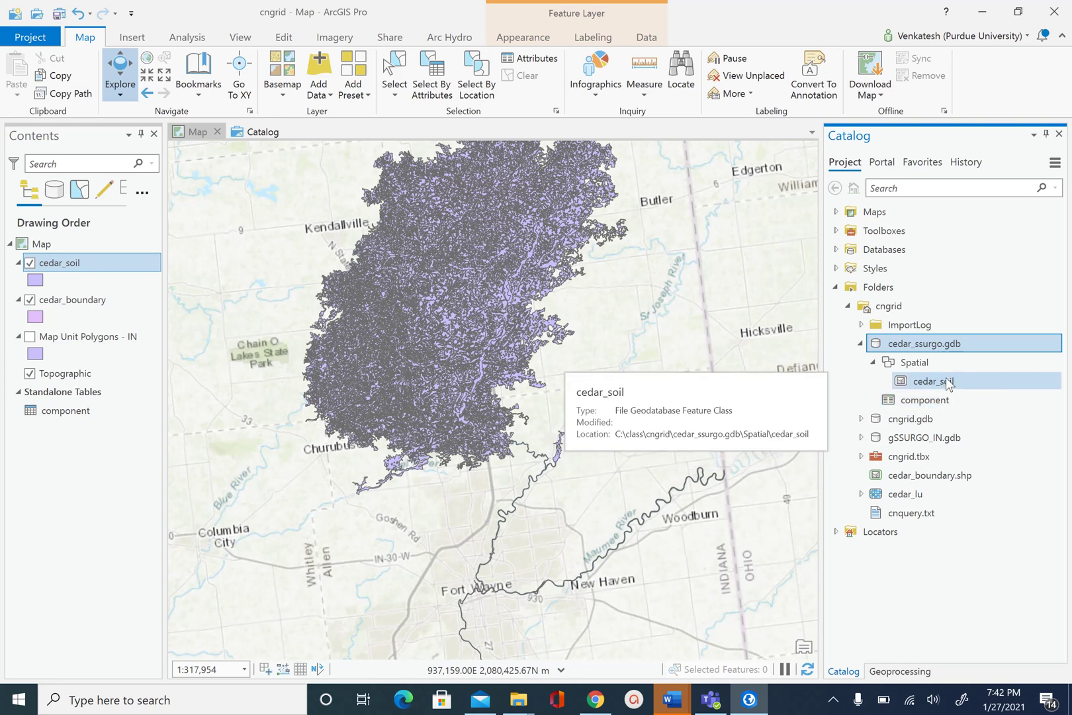
pyautogui.click(940, 402)
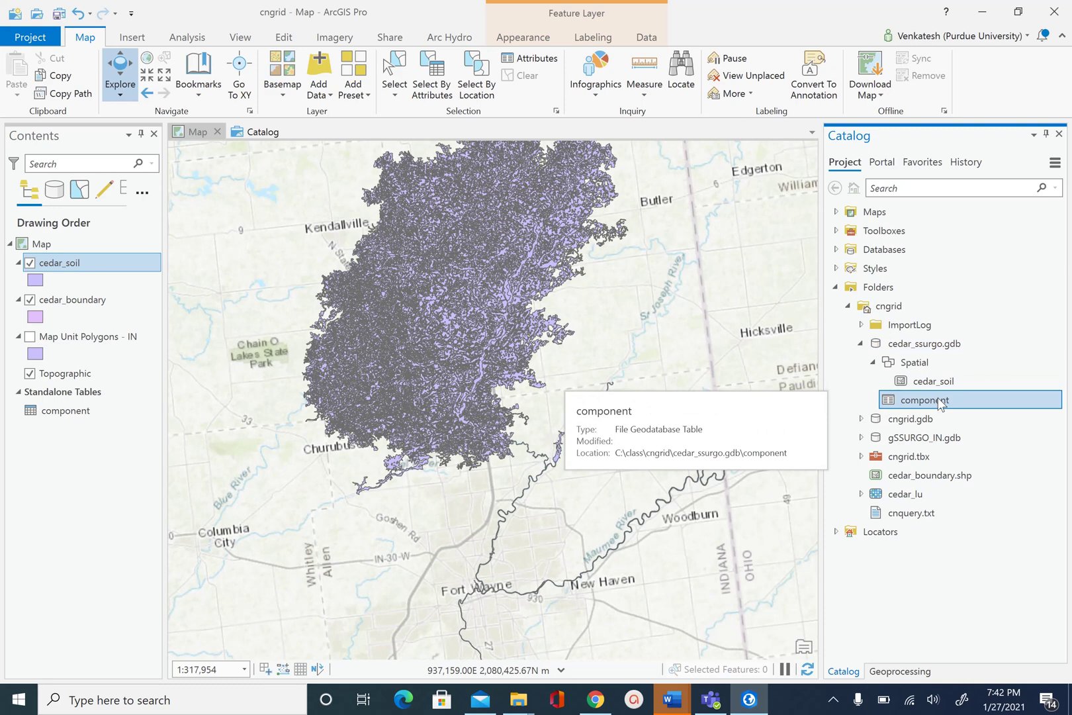
pyautogui.scroll(-2, 661, 319)
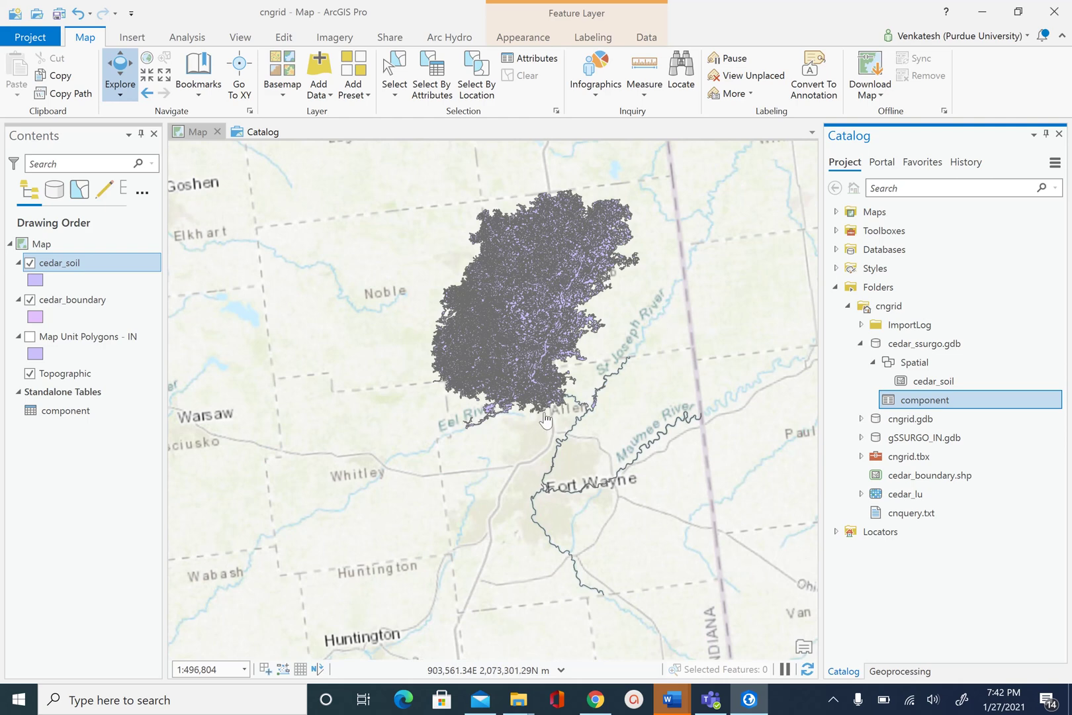
pyautogui.moveTo(937, 387)
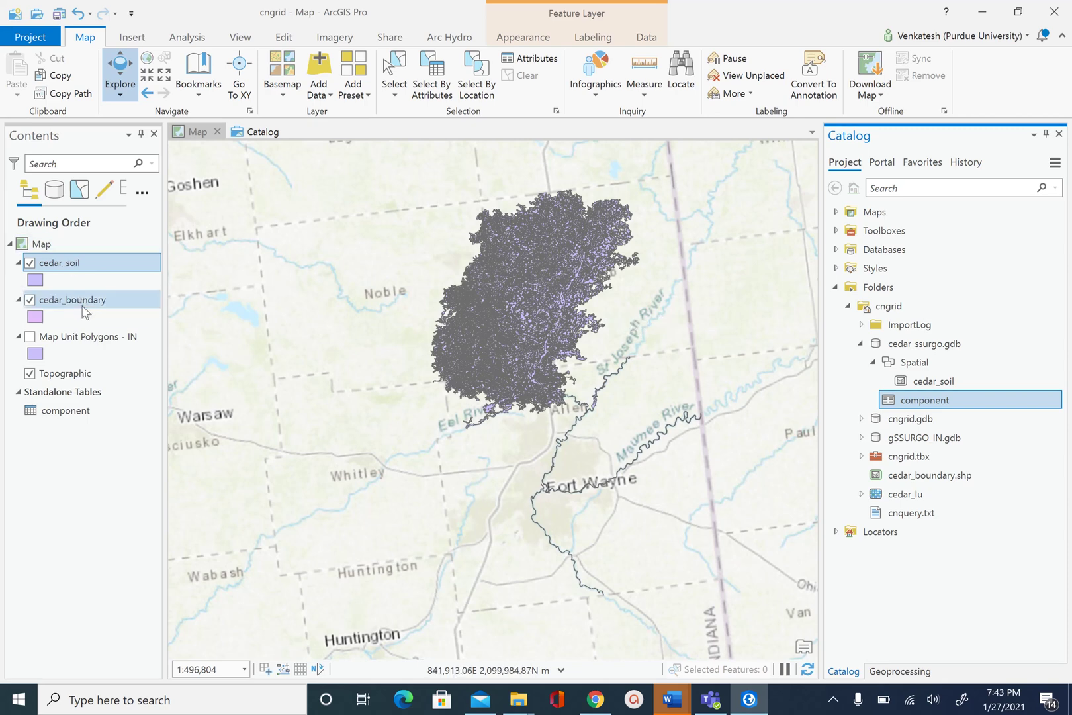
# Import the cedar_boundary layer into the Spatial dataset of cedar_ssurgo.gdb as cedar_boundary and check it in the project catalog
pyautogui.rightClick(922, 368)
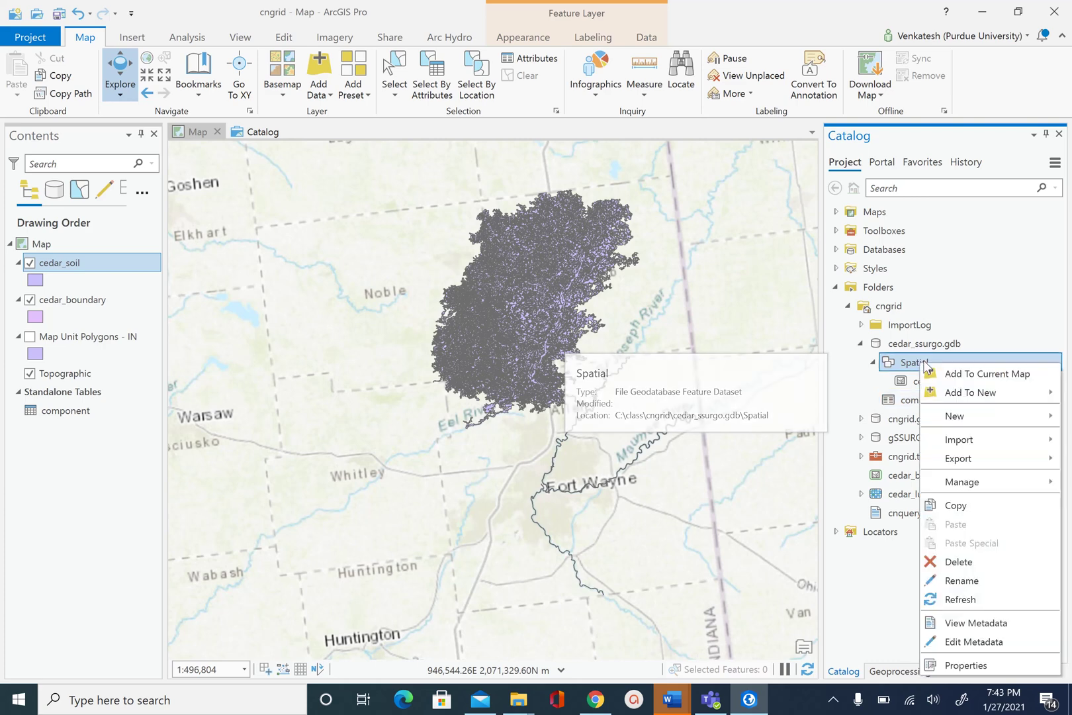
pyautogui.moveTo(980, 439)
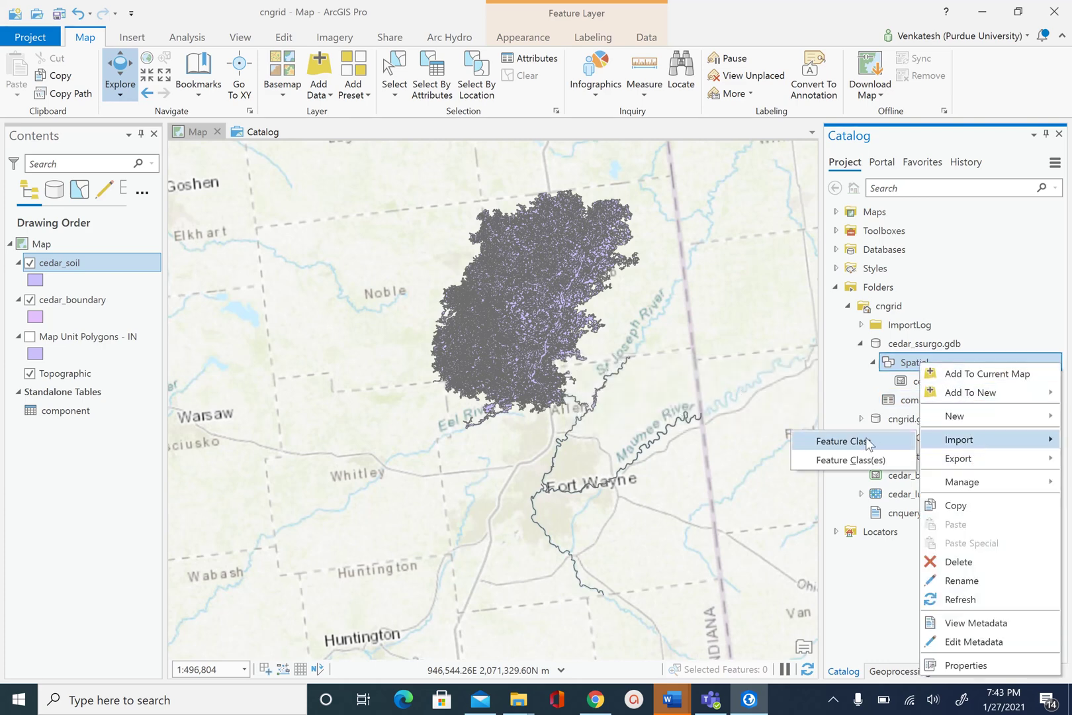
pyautogui.click(867, 442)
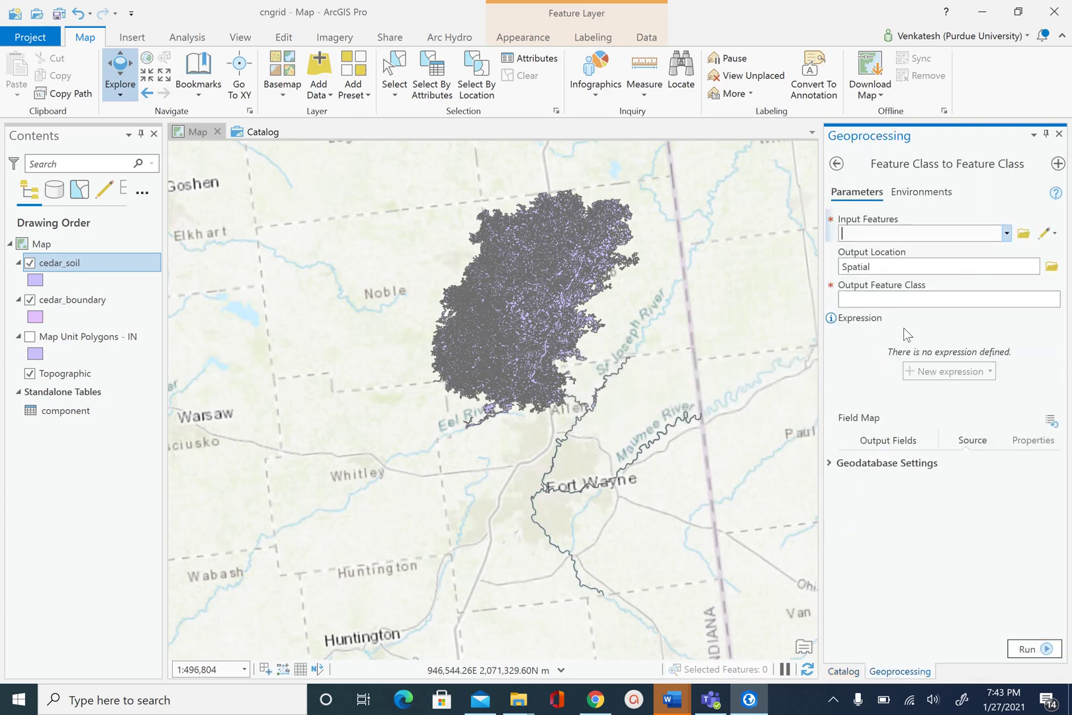
pyautogui.click(1006, 233)
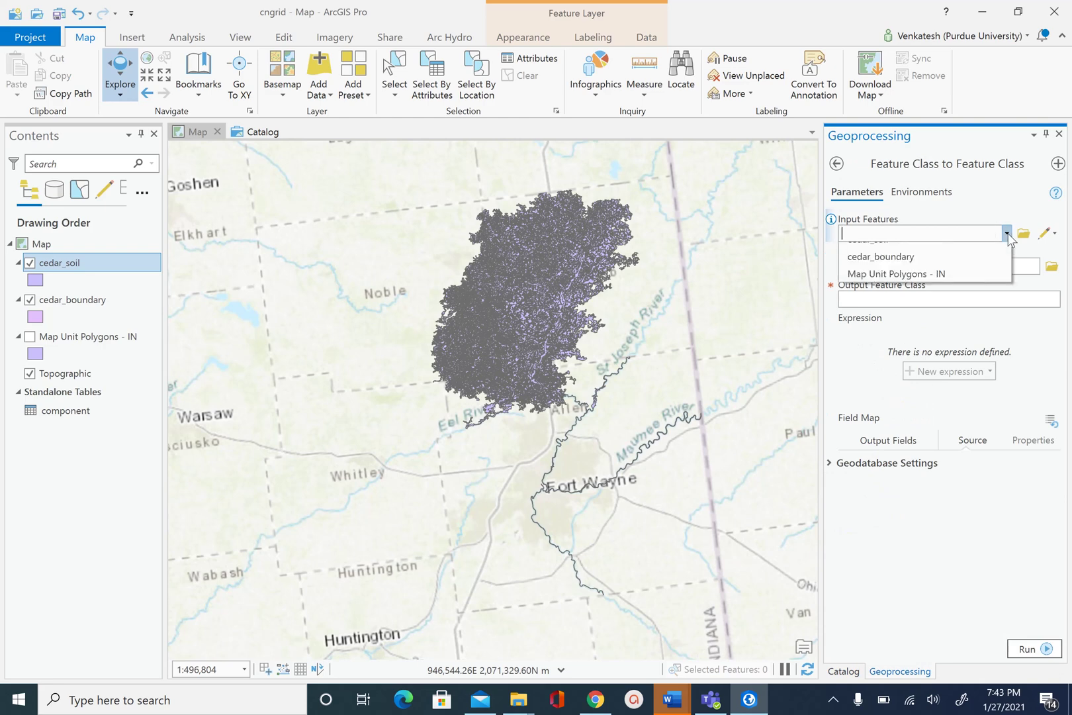
pyautogui.click(899, 269)
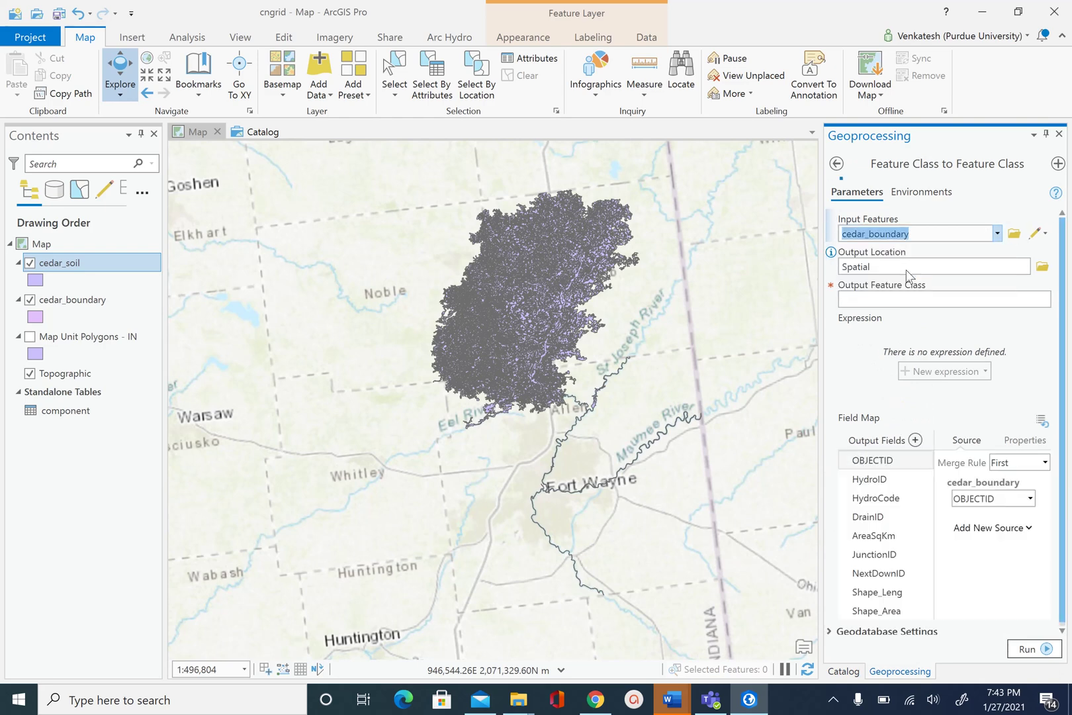
pyautogui.click(938, 298)
pyautogui.write('ce')
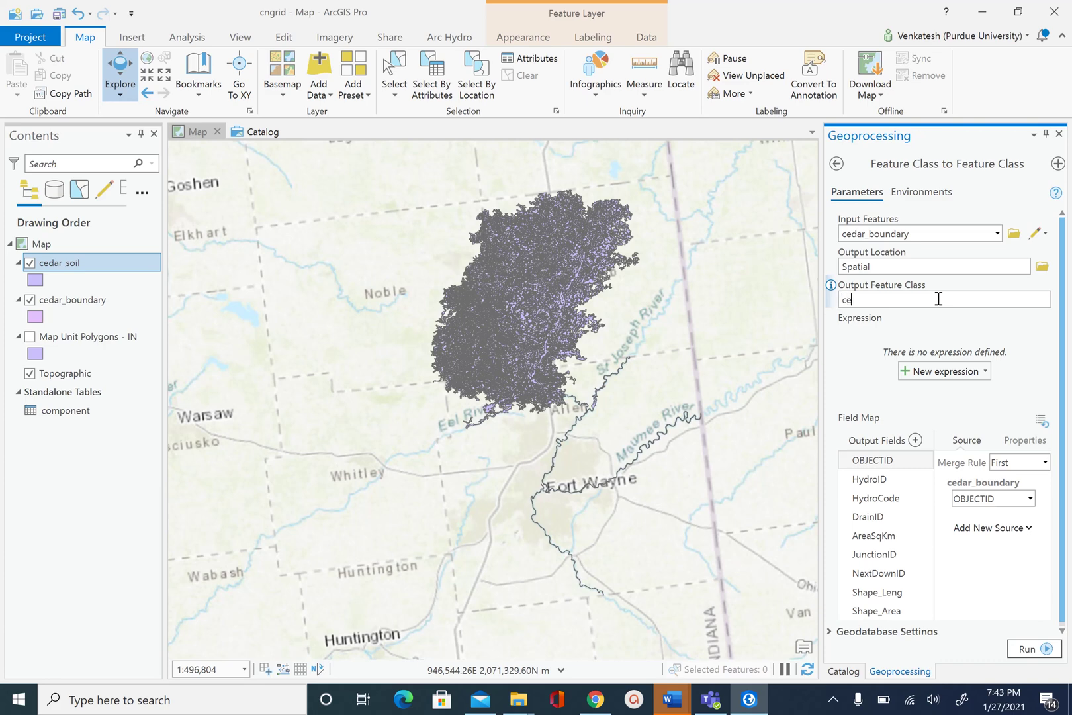
pyautogui.write('dar_boundary')
pyautogui.click(1029, 648)
pyautogui.moveTo(1029, 647)
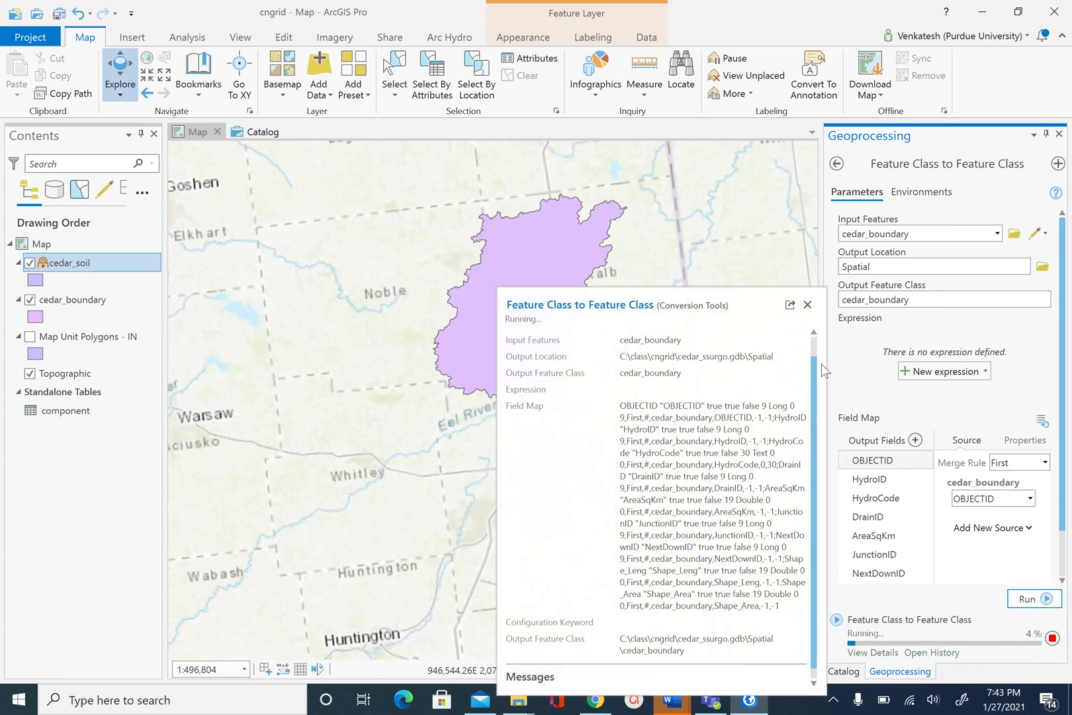
pyautogui.click(807, 305)
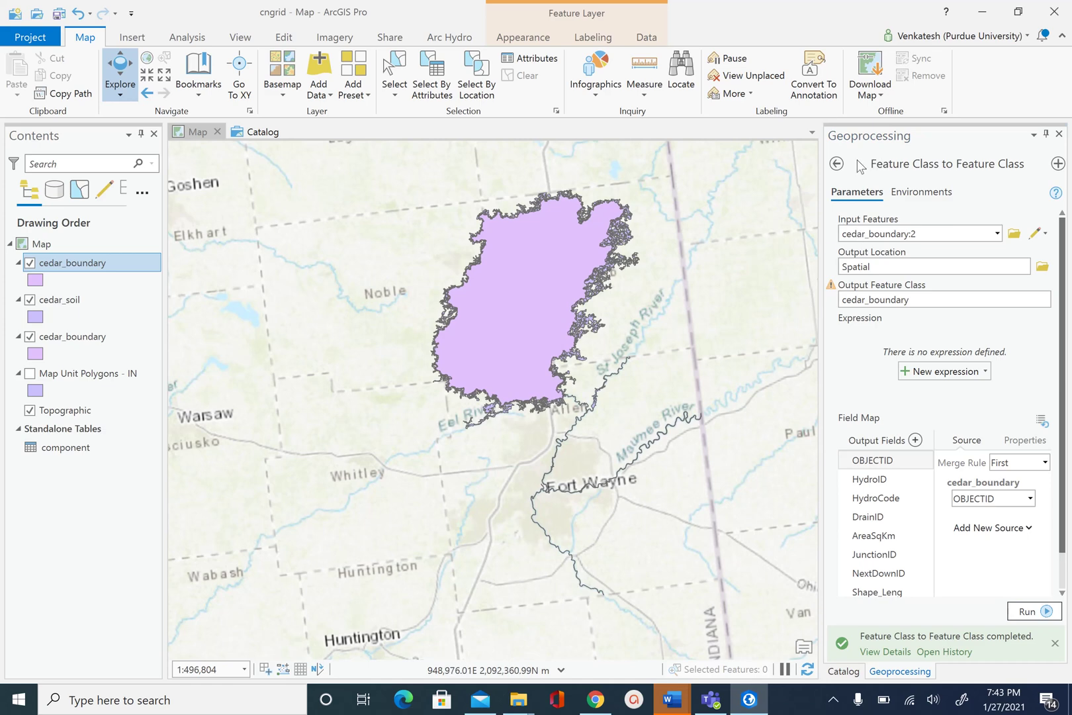
pyautogui.click(836, 164)
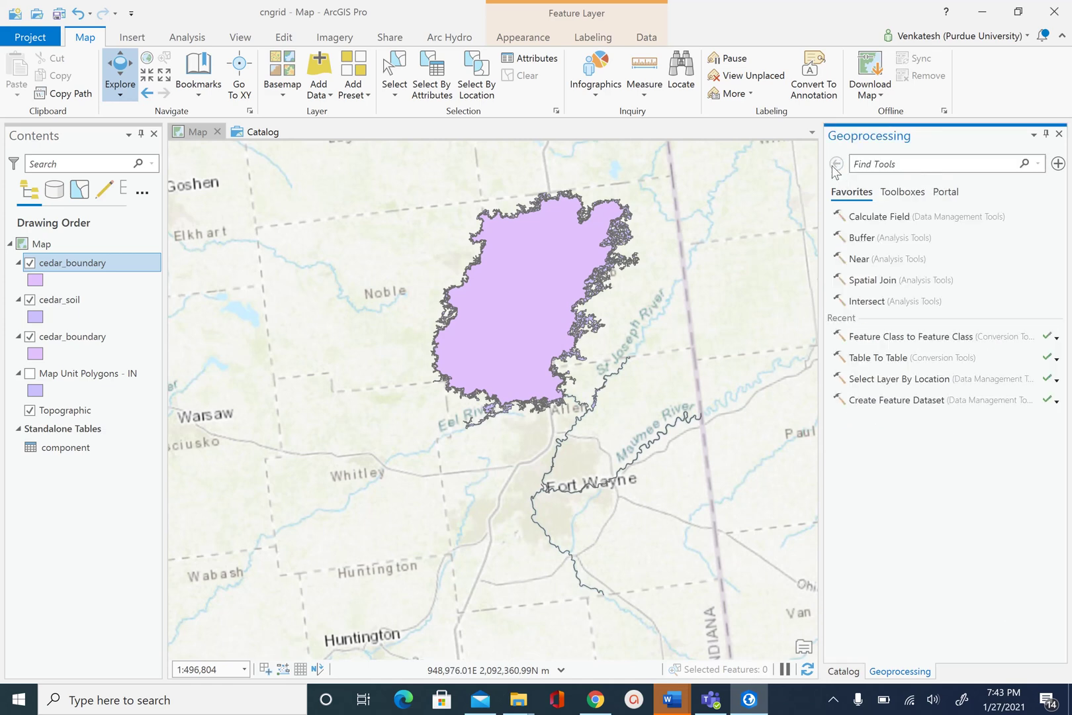
pyautogui.click(843, 670)
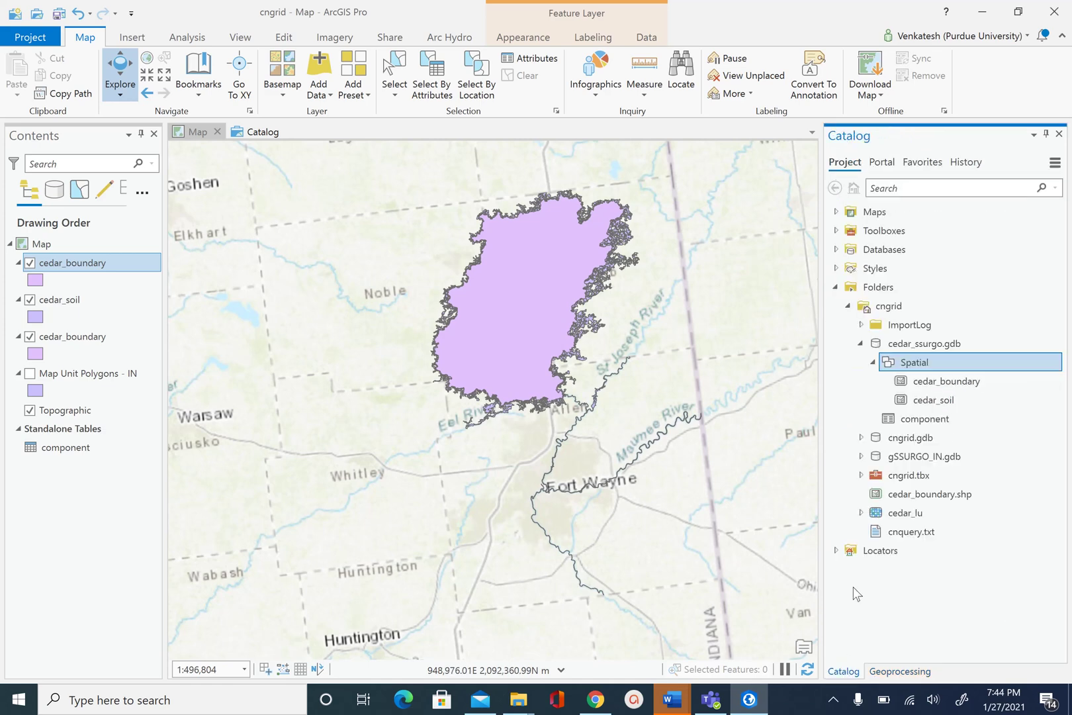
pyautogui.moveTo(944, 388)
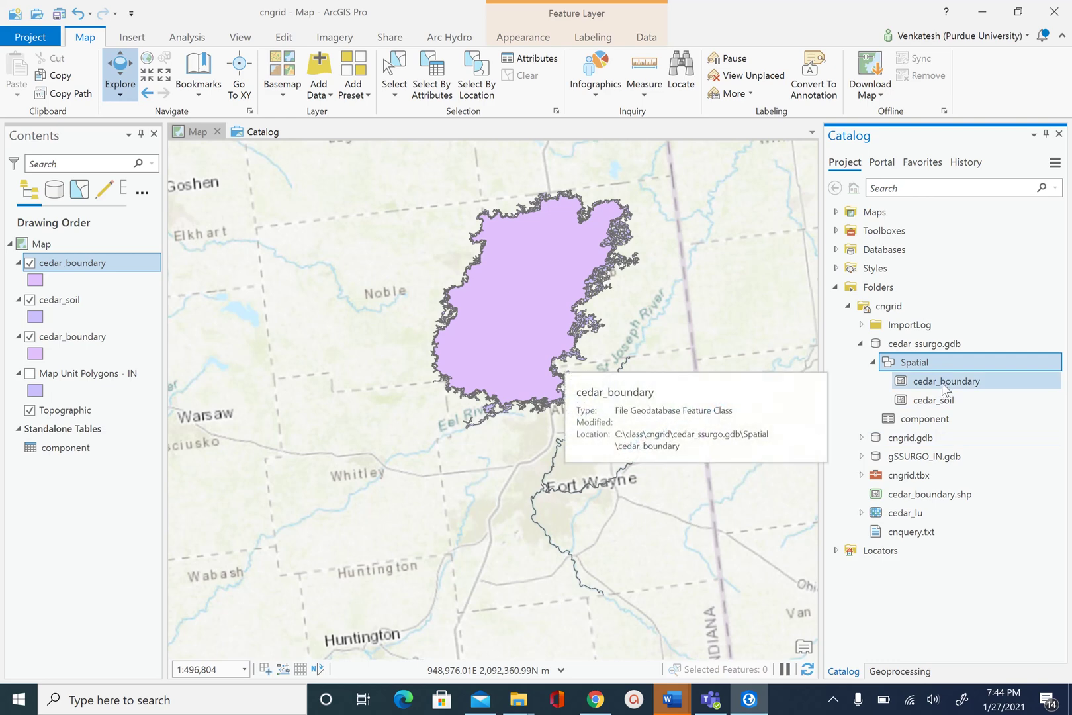